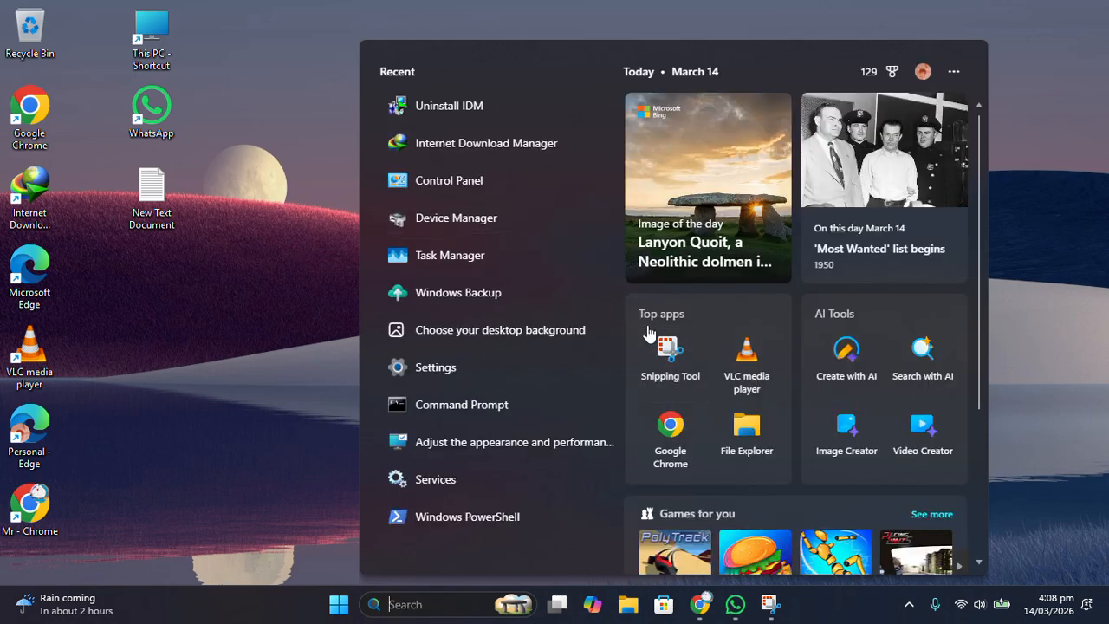
click(341, 227)
right_click(346, 139)
click(401, 214)
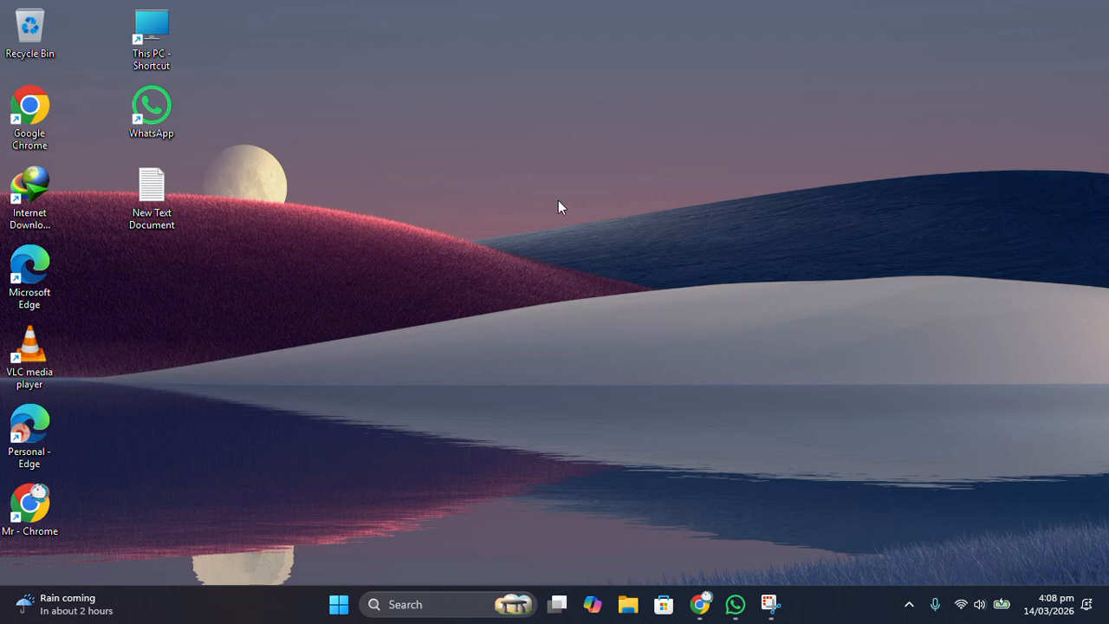
click(339, 605)
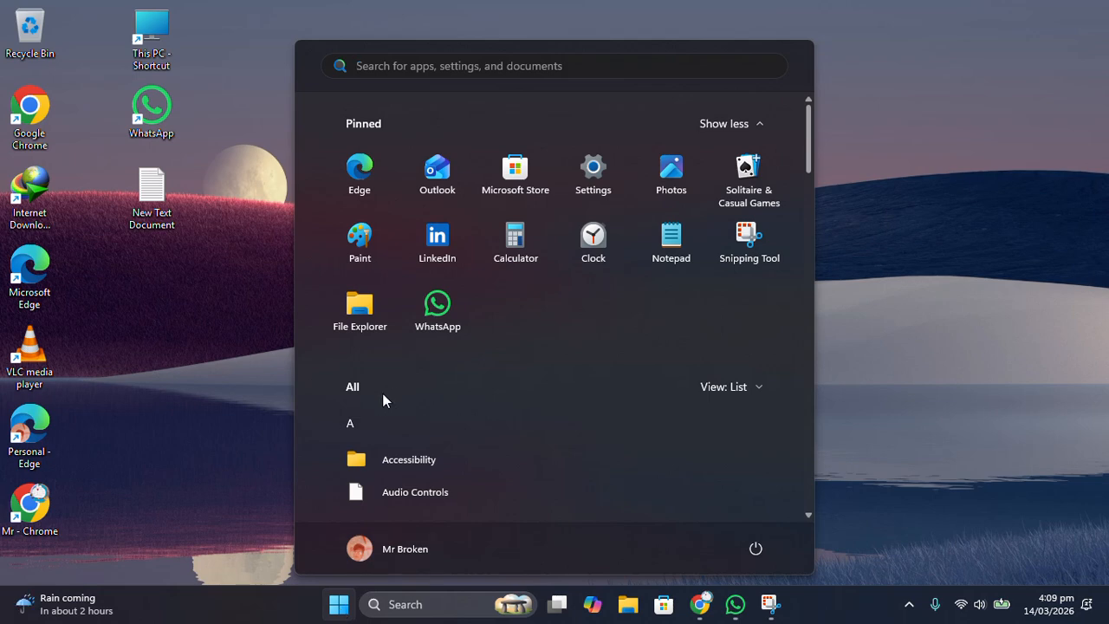
text(tas)
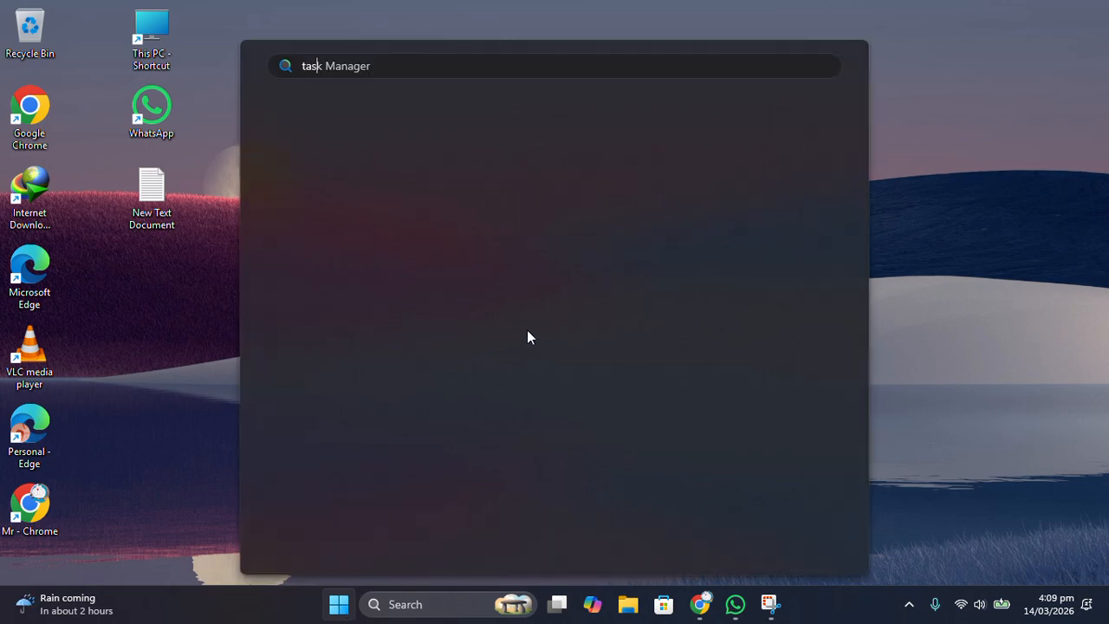
click(901, 256)
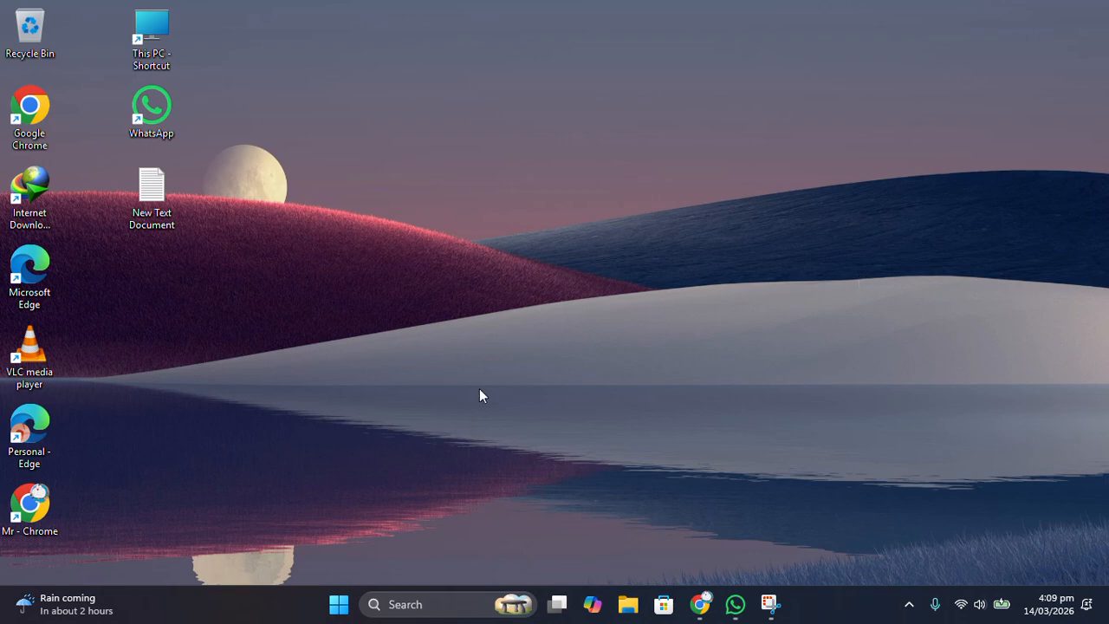
click(339, 604)
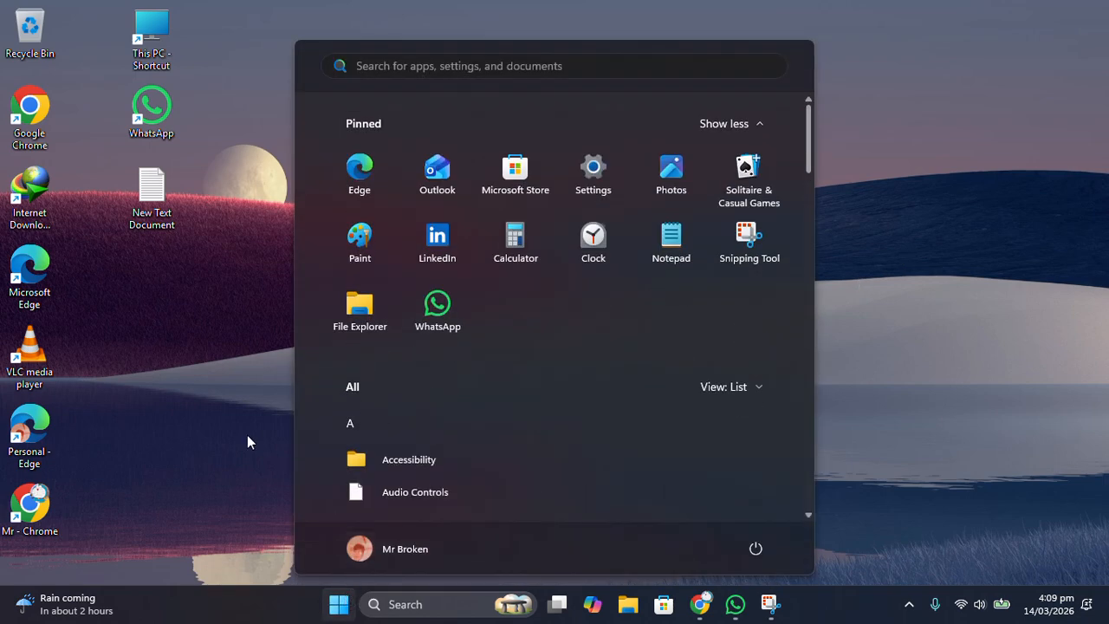
click(243, 326)
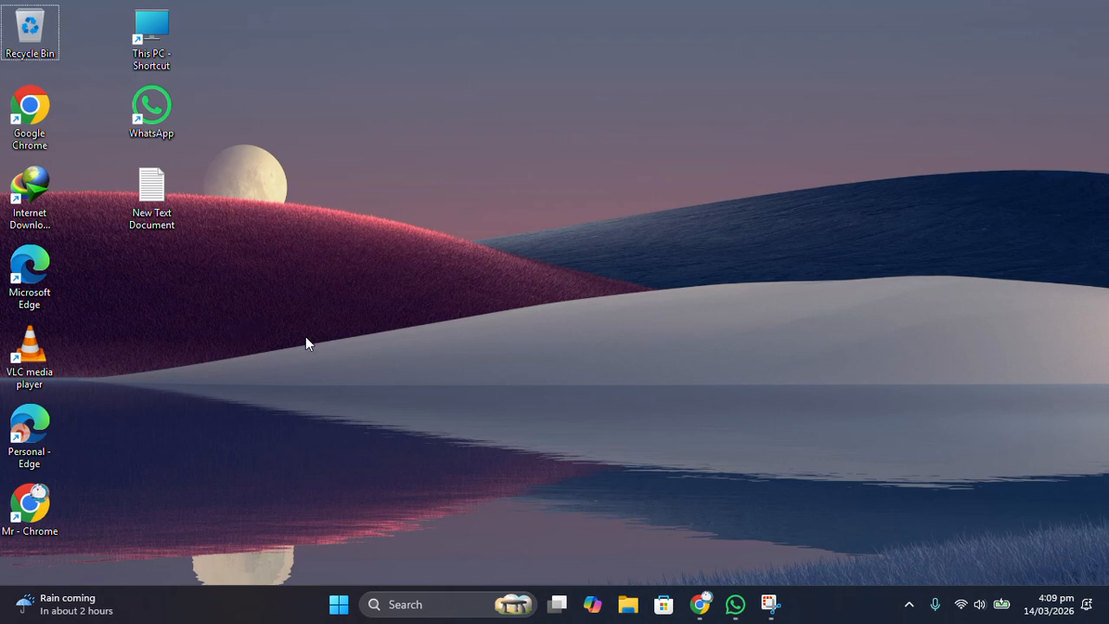
Step: Open Task Manager and maximize its window
right_click(339, 604)
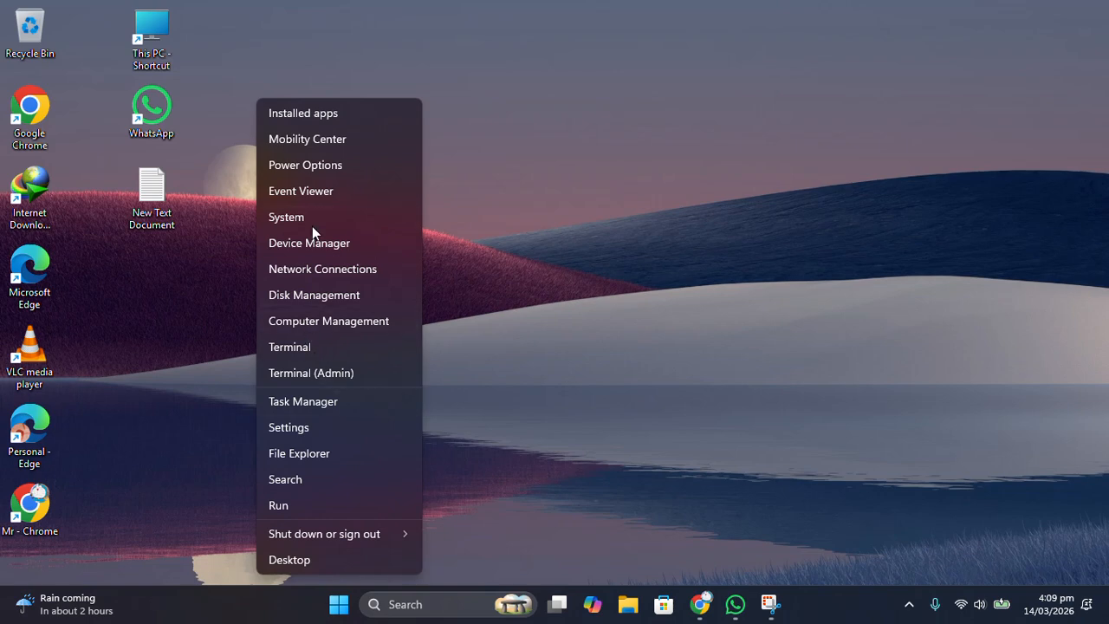
click(325, 400)
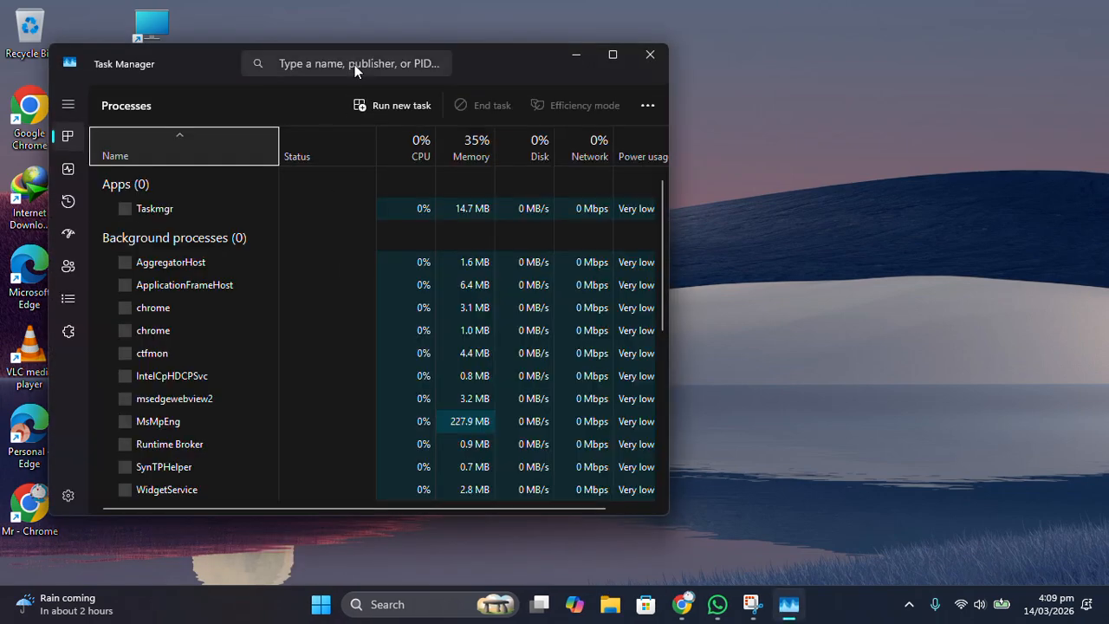
drag(197, 53, 400, 102)
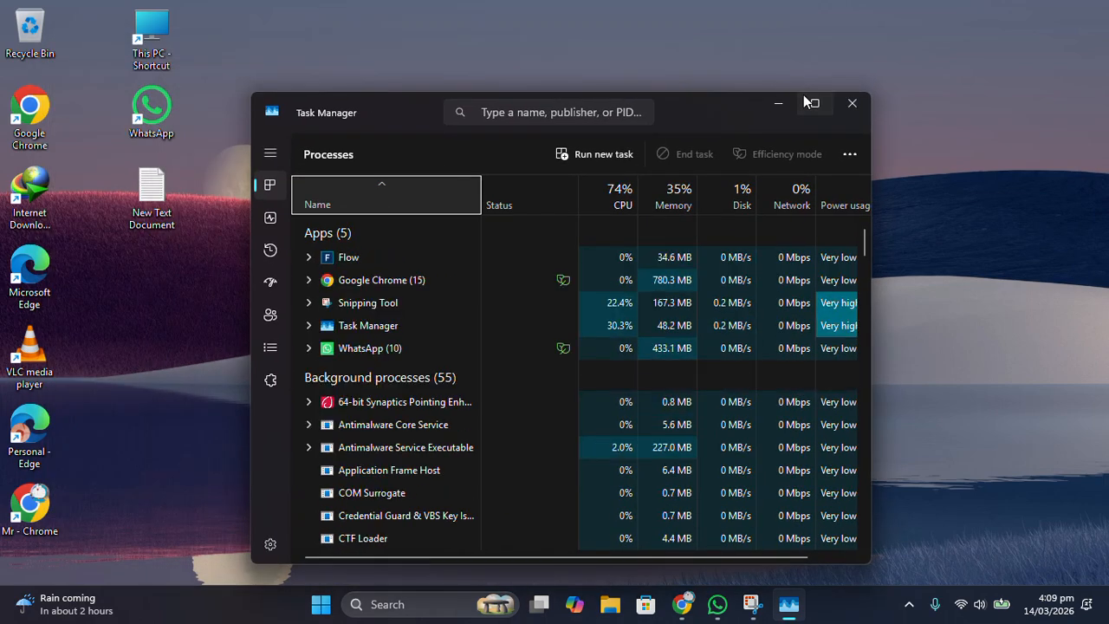
click(810, 101)
Step: Filter the processes by "explo" to restart Windows Explorer, and close Task Manager
click(402, 19)
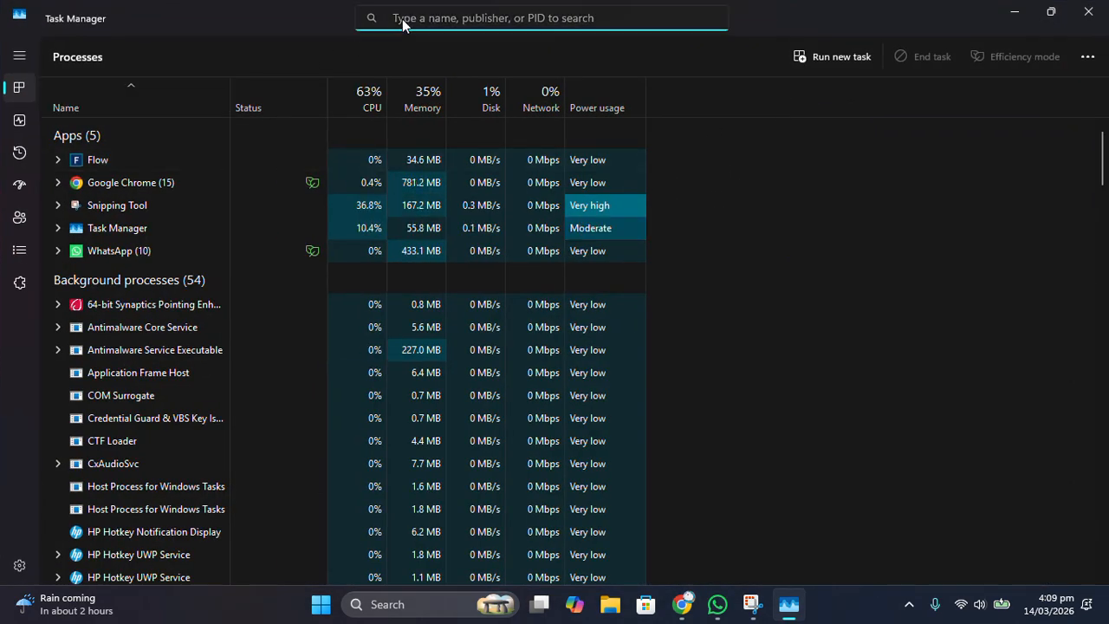
text(ex)
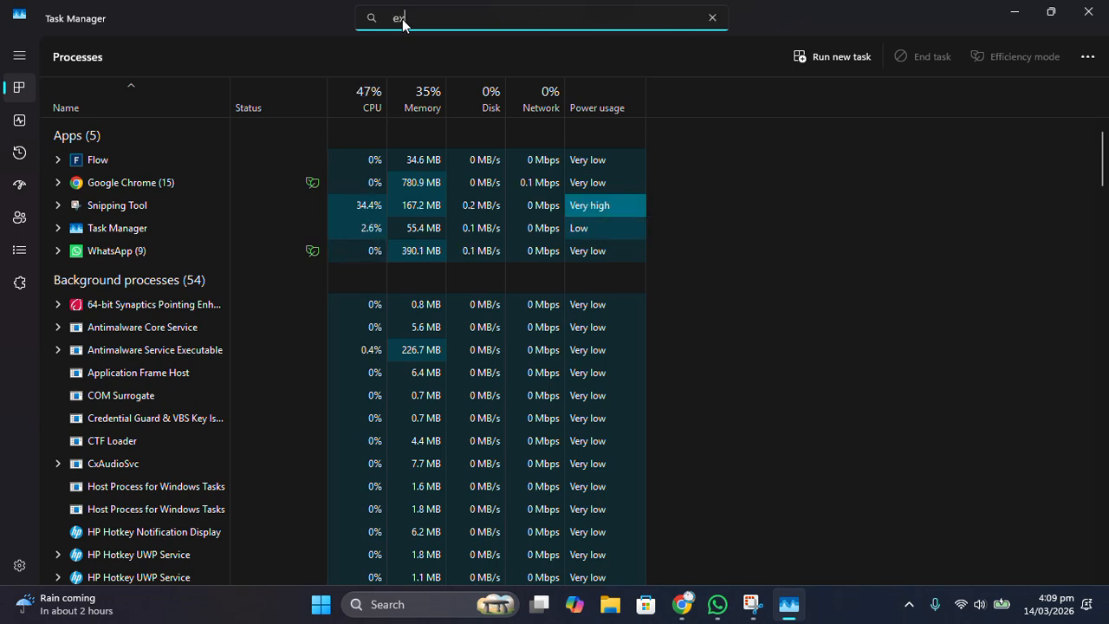
text(plo)
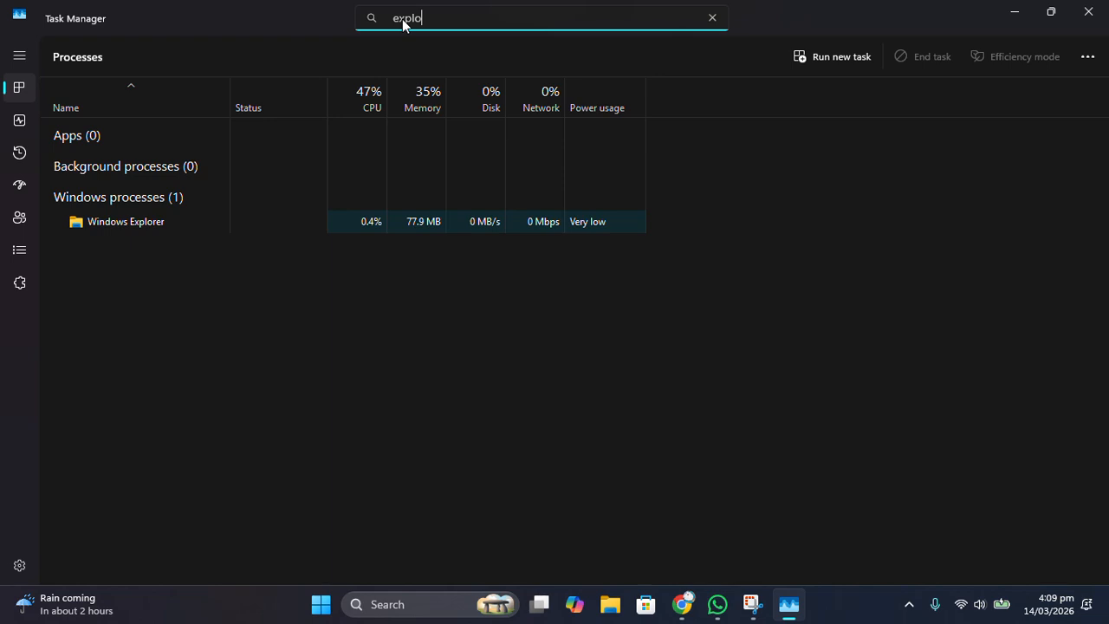
click(154, 224)
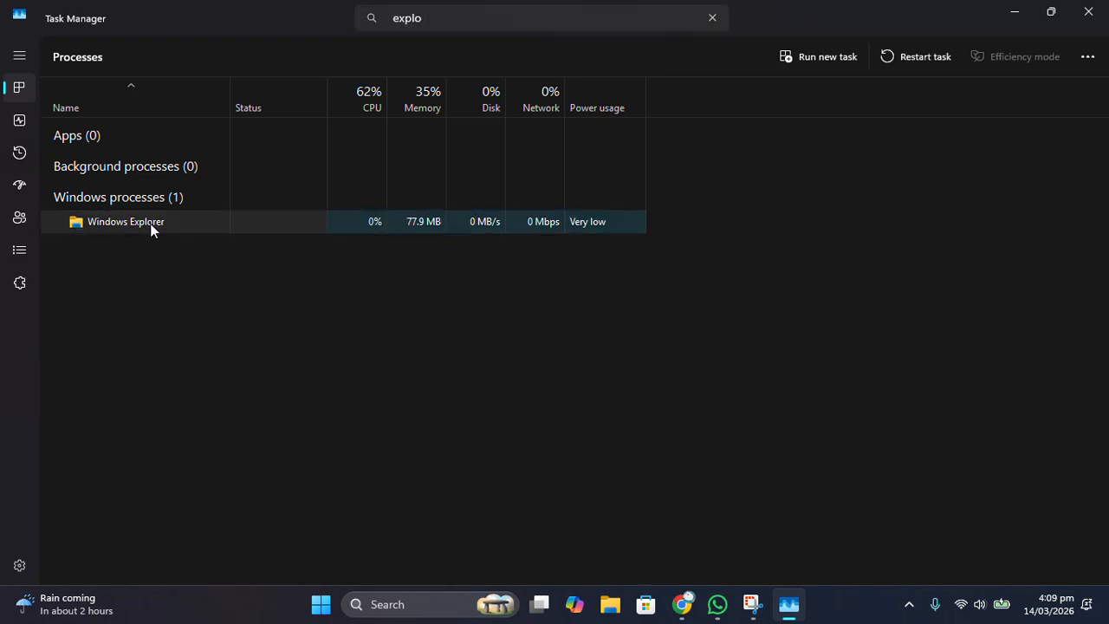
right_click(151, 227)
click(205, 237)
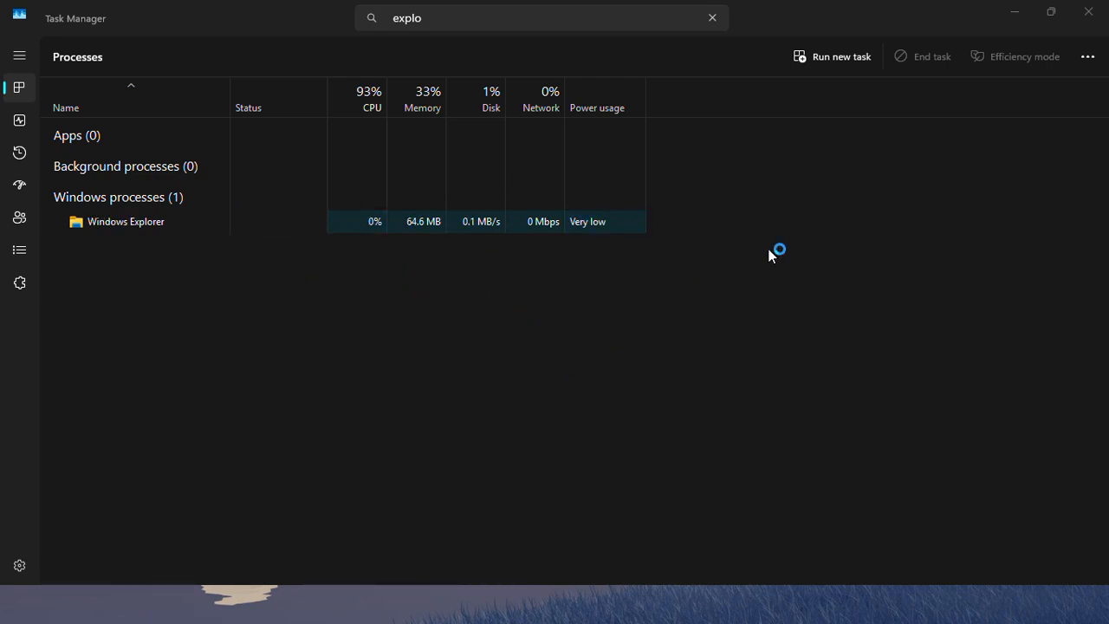
click(1092, 24)
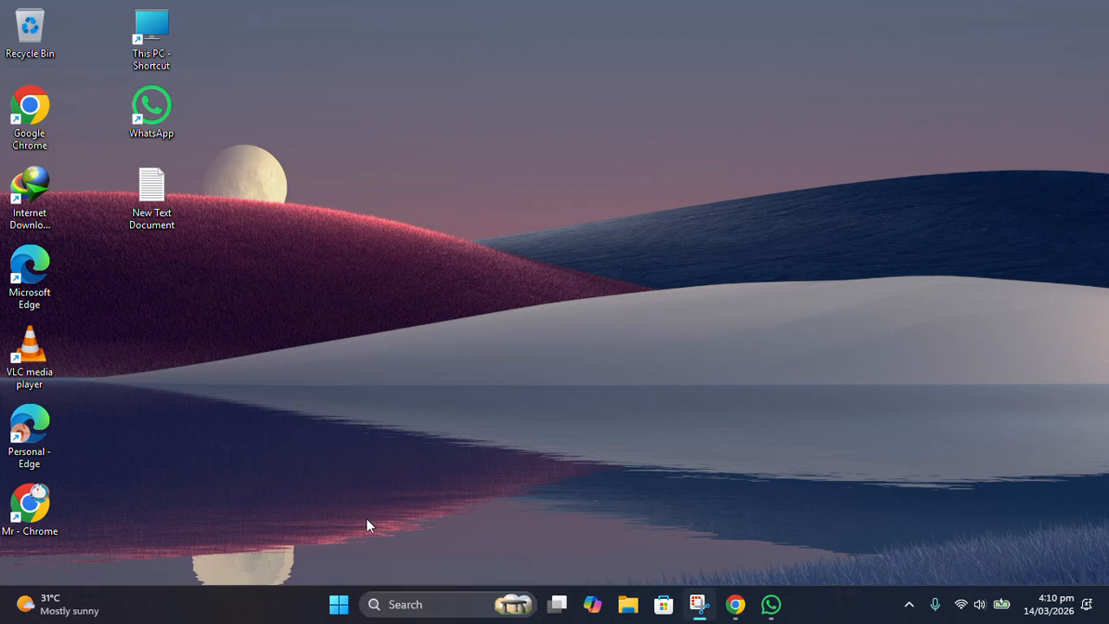
Step: Test whether the taskbar search panel opens, dismiss it and refresh the desktop
click(397, 603)
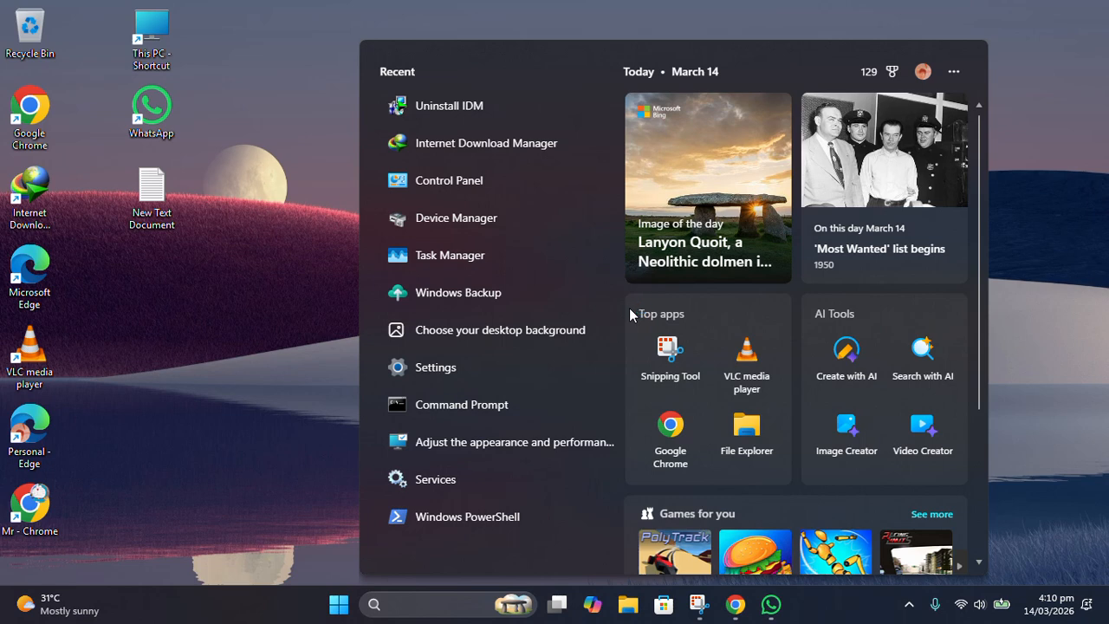
click(293, 100)
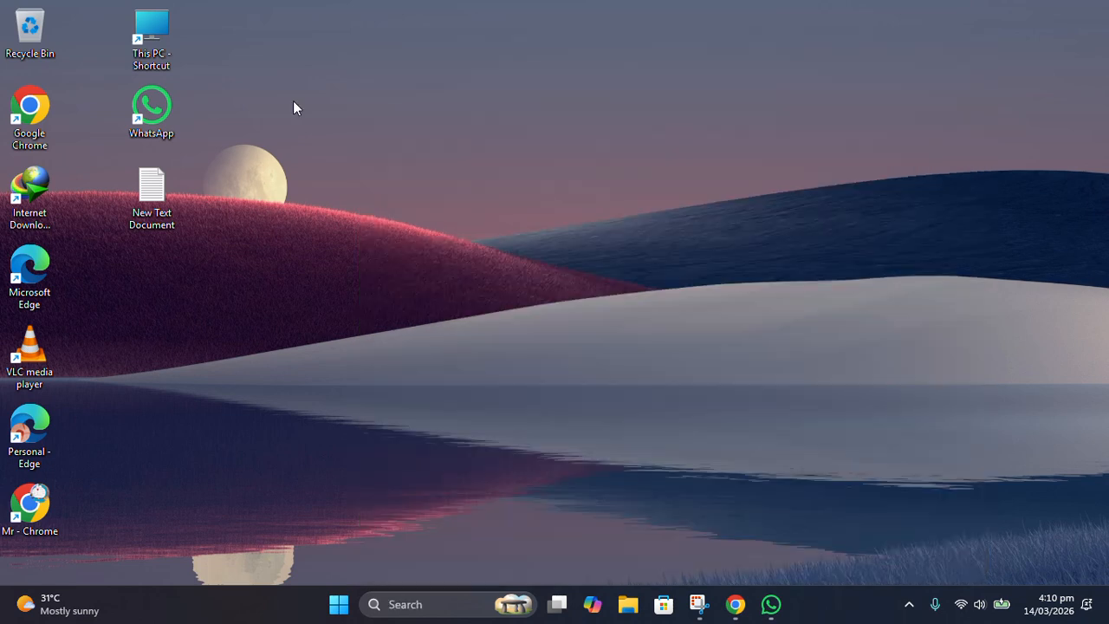
right_click(433, 232)
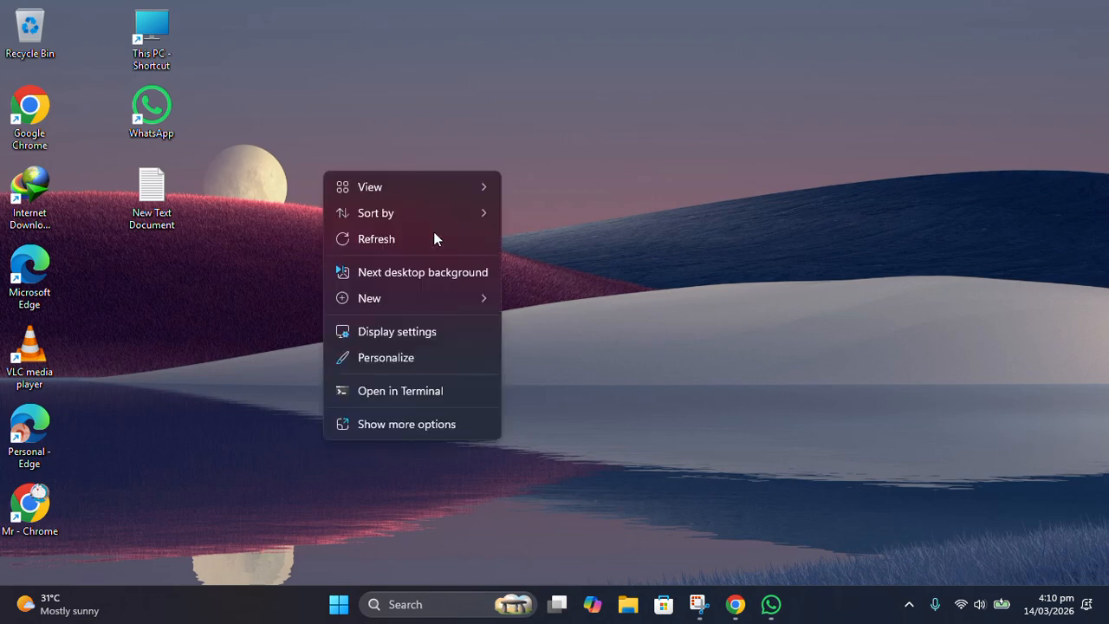
click(397, 245)
right_click(397, 245)
click(488, 314)
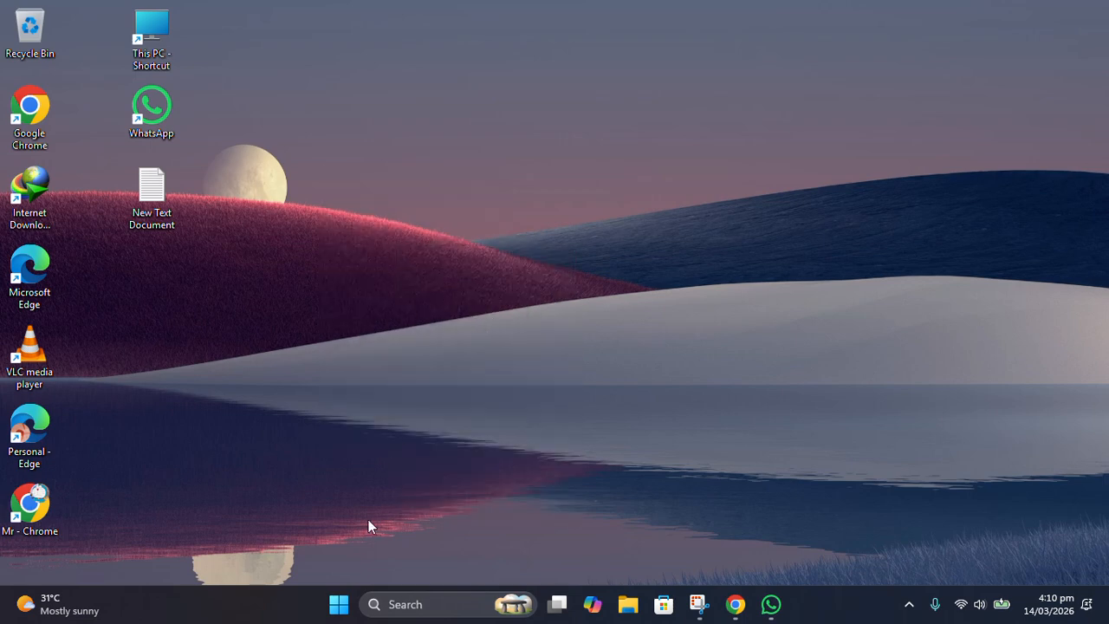
Step: Open the Services console by running services.msc
right_click(340, 605)
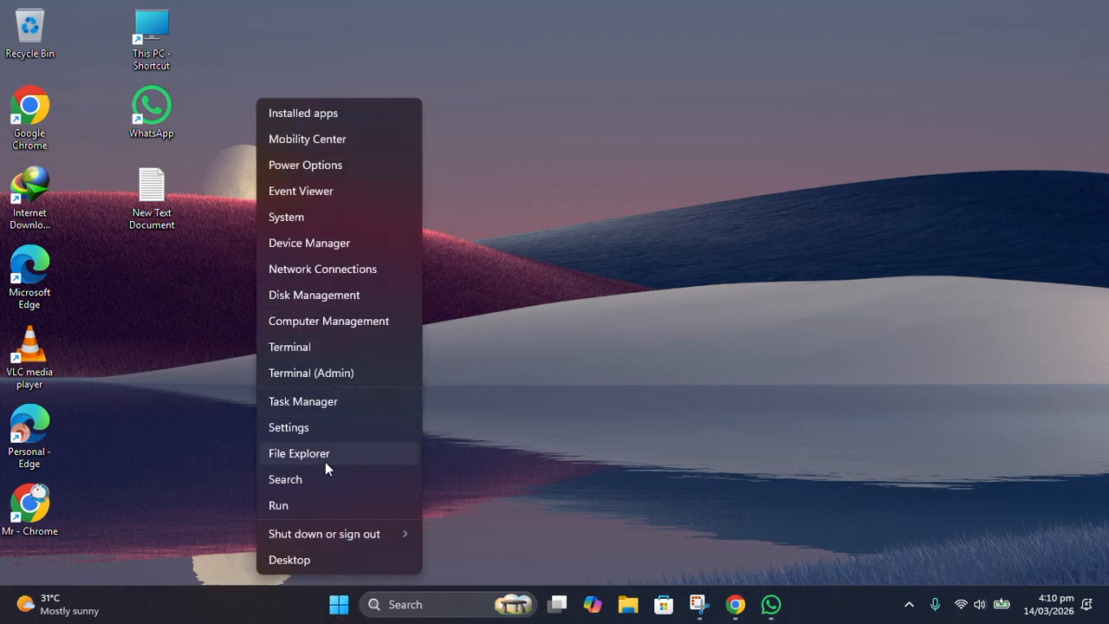
click(318, 510)
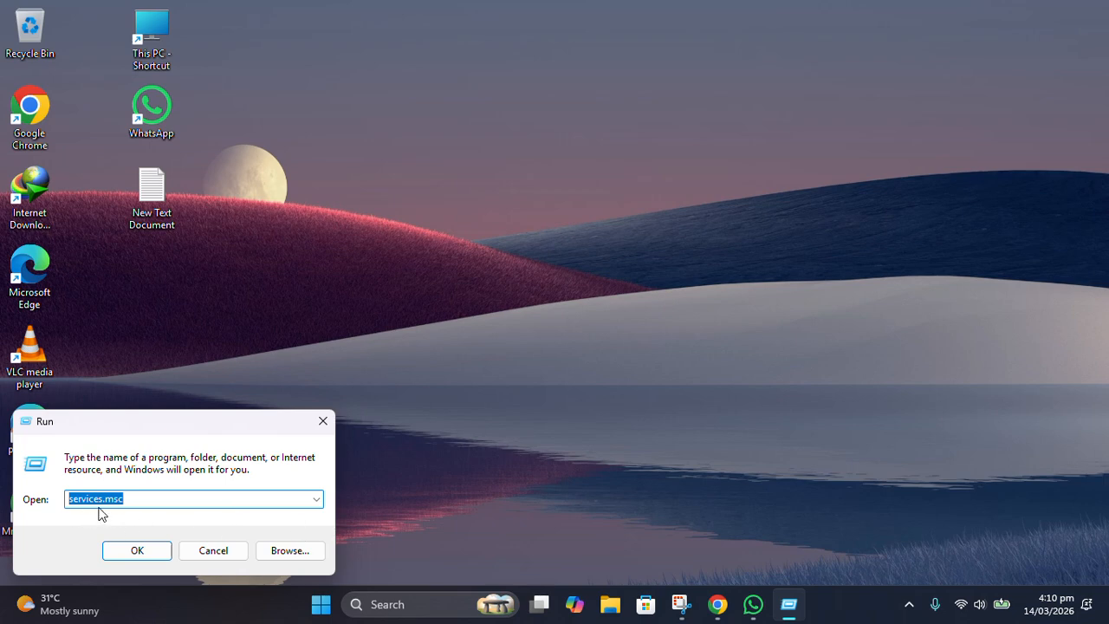
click(138, 549)
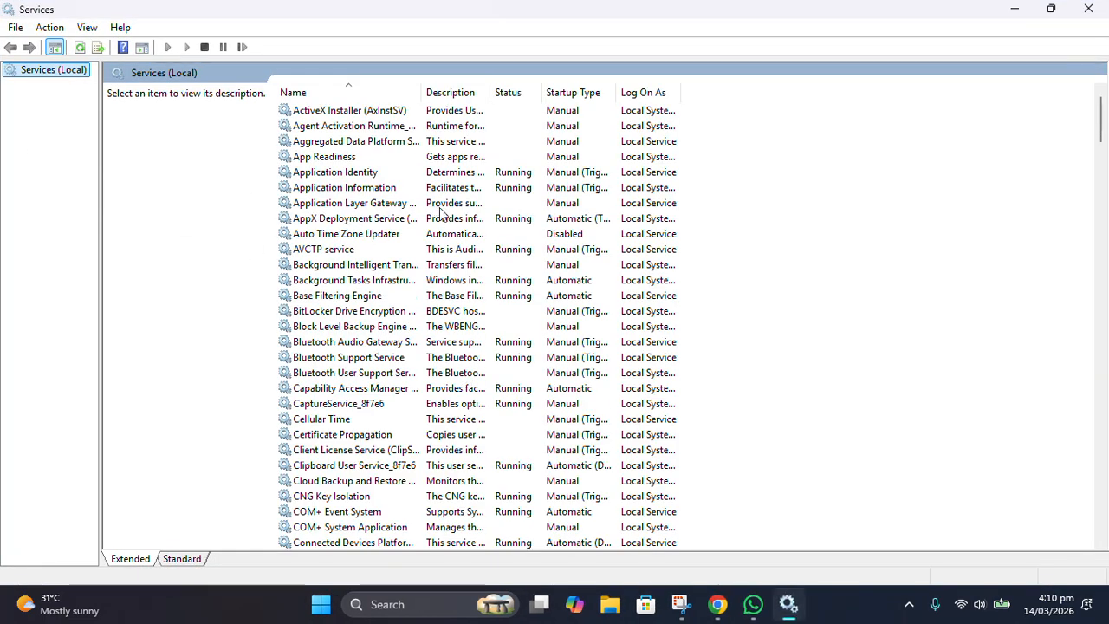
Step: Restart the Windows Search service and close the Services console
click(330, 207)
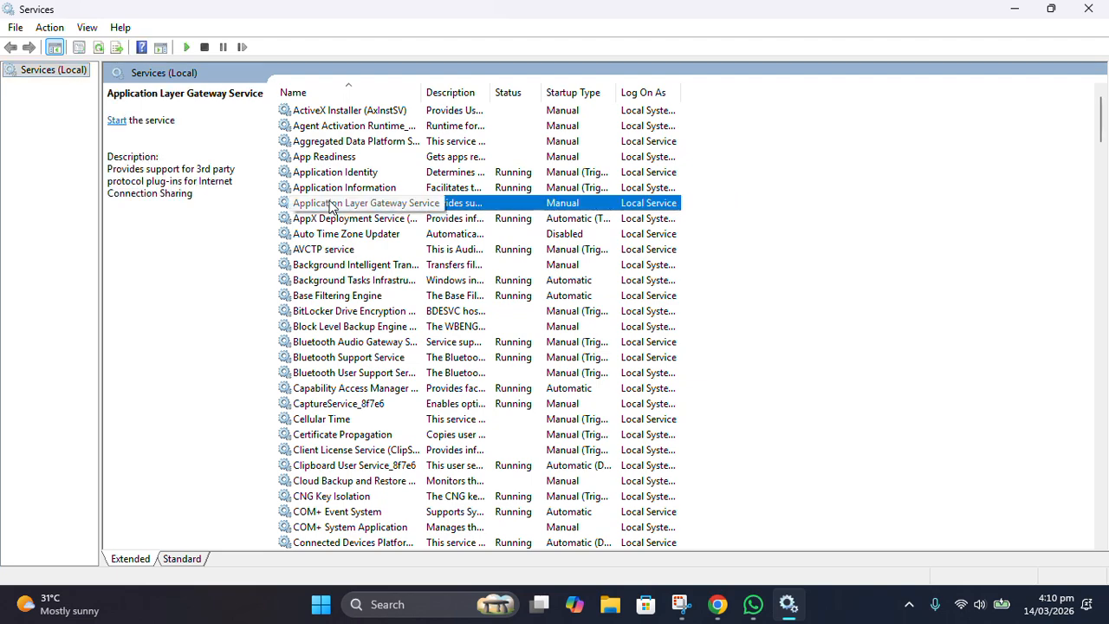
key(w)
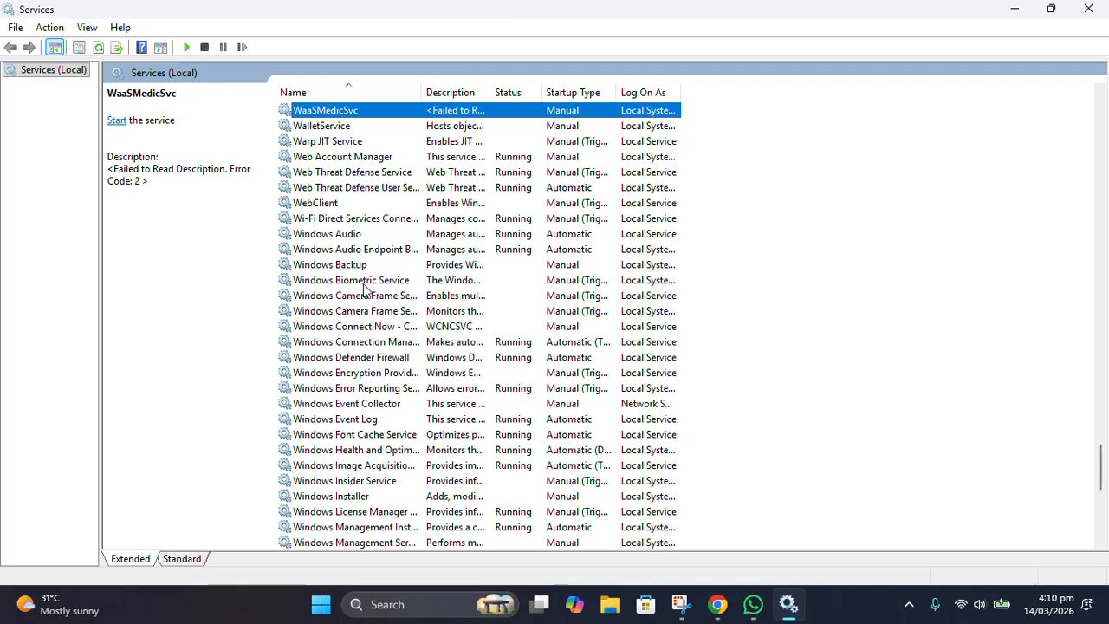
scroll(364, 290, down, 7)
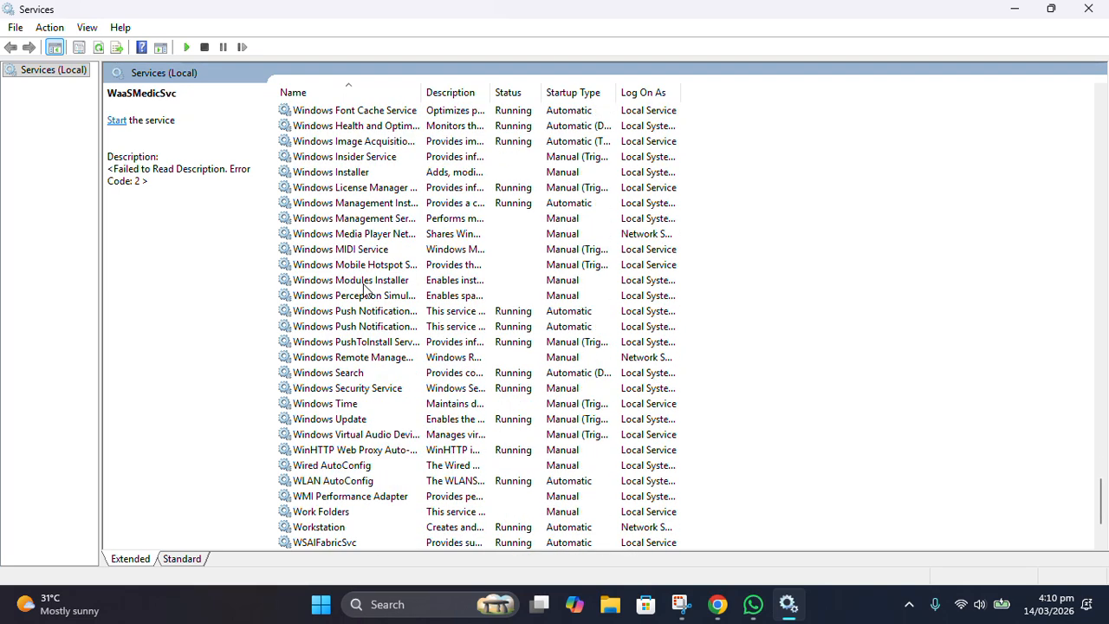
click(372, 379)
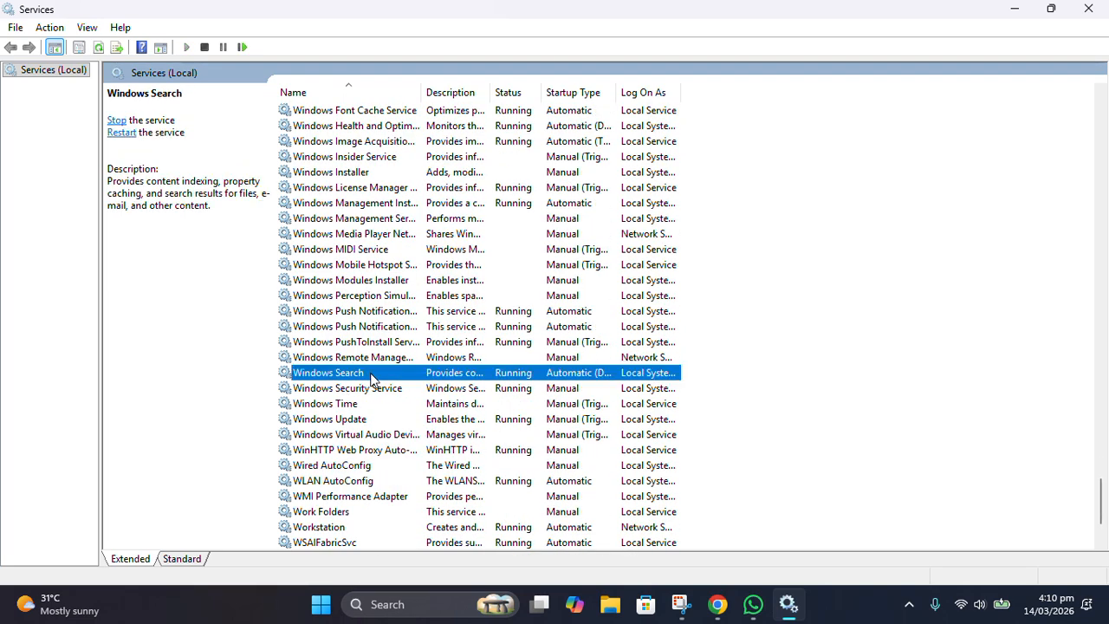
right_click(355, 379)
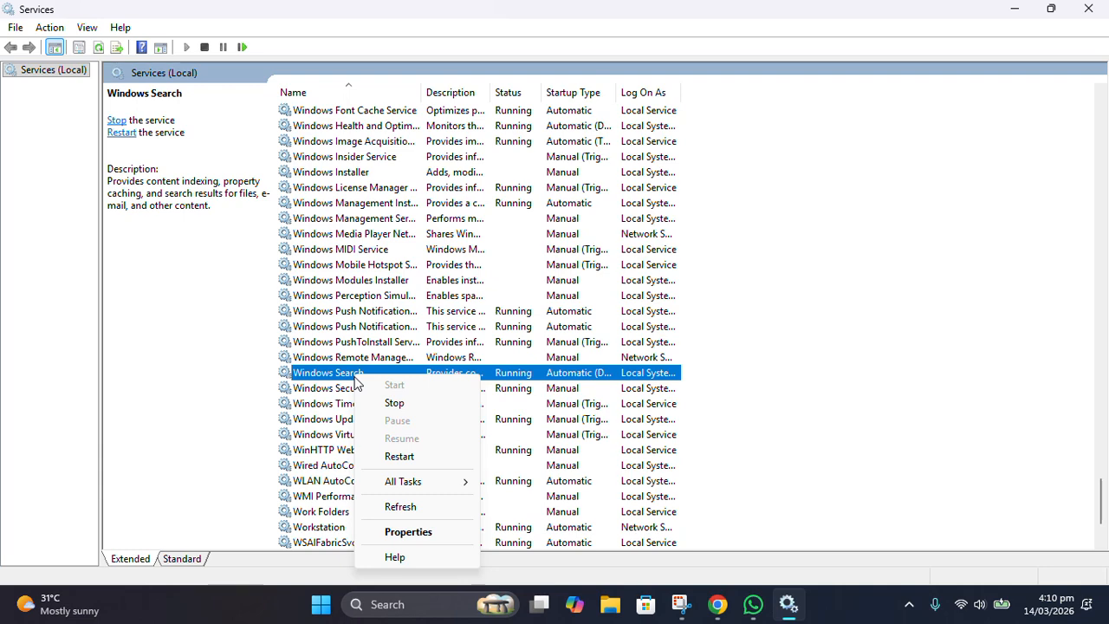
click(409, 455)
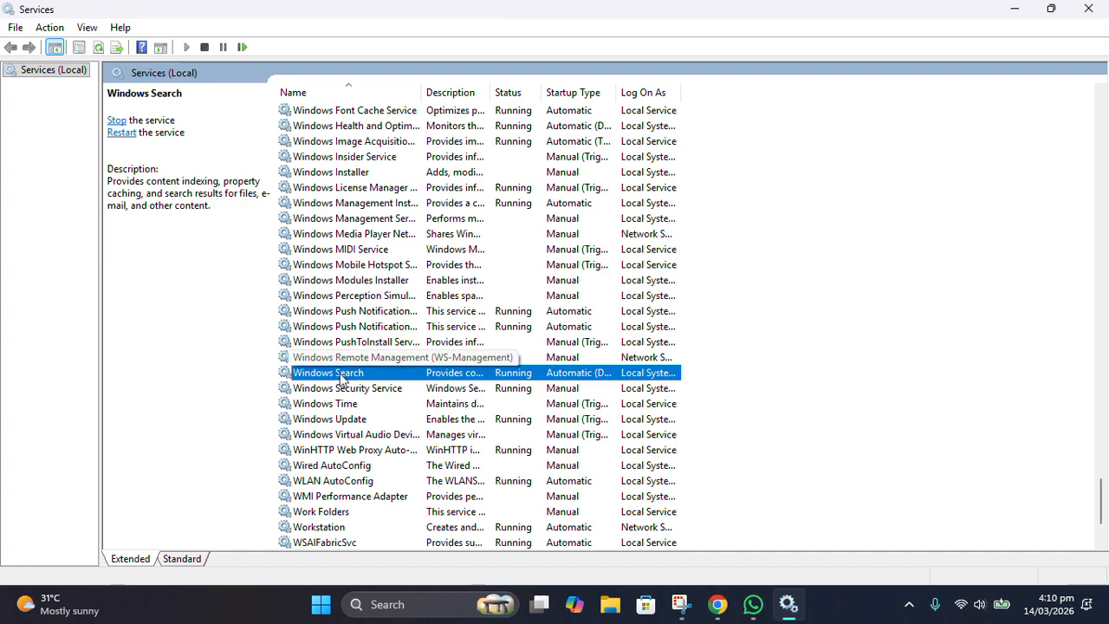
click(1088, 9)
Step: Refresh the desktop and test the taskbar search with the query "lo"
right_click(552, 224)
click(615, 289)
click(403, 598)
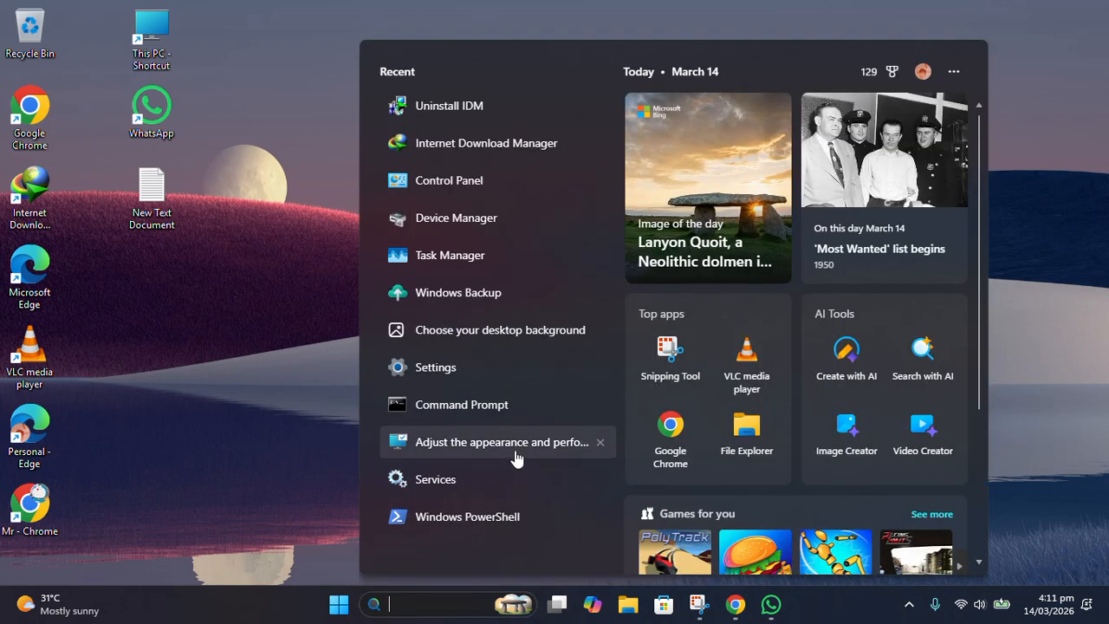
text(lo)
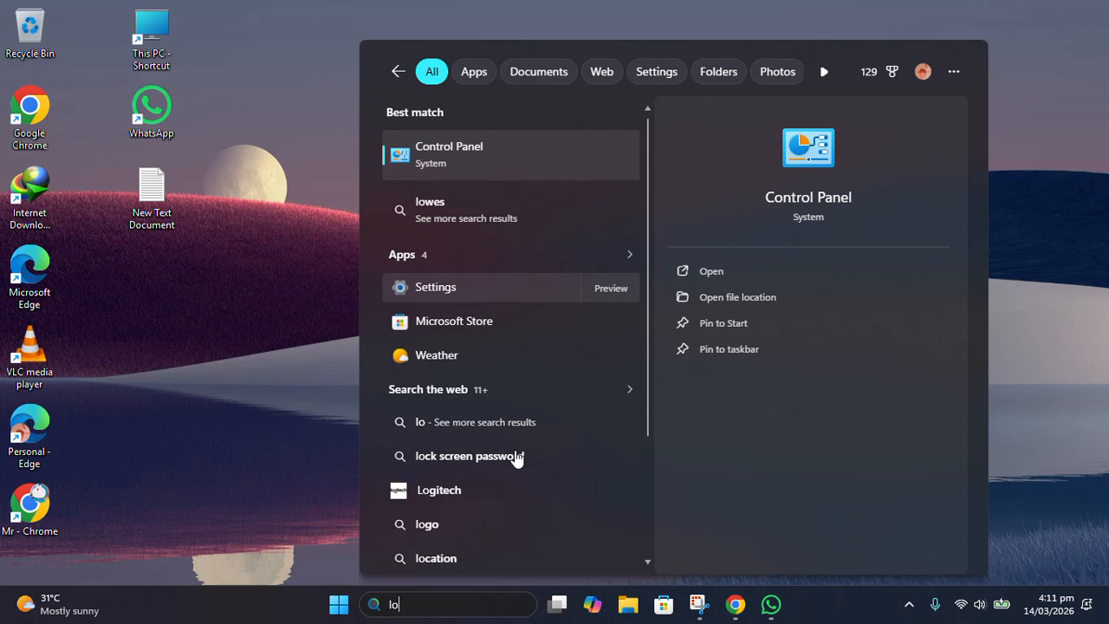
click(262, 292)
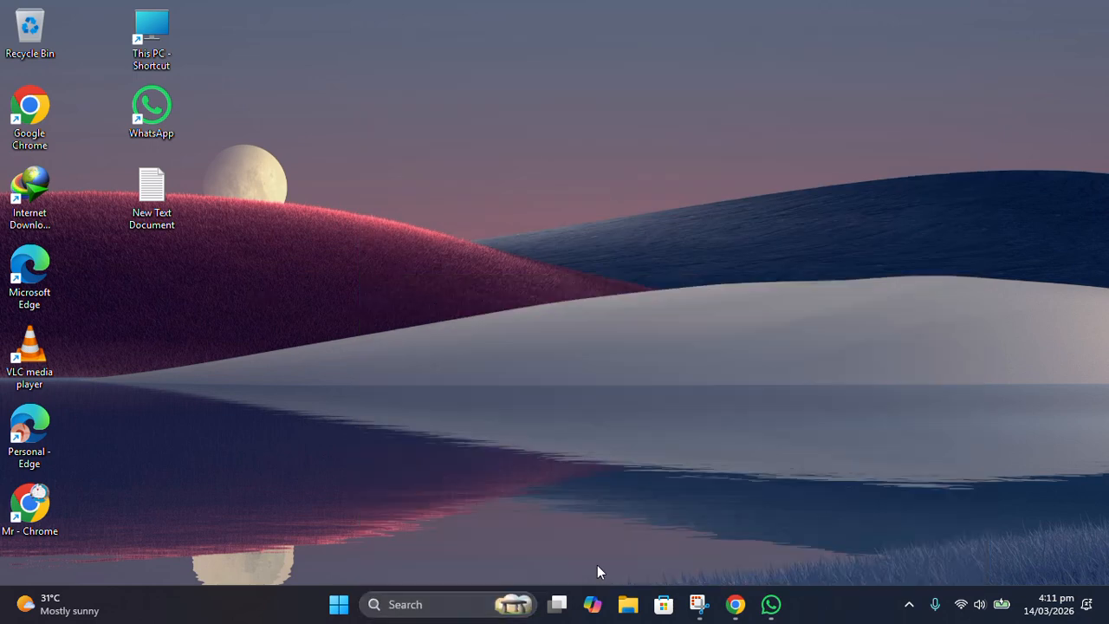
Step: Check for updates on the Windows Update page of Settings, and close Settings
click(338, 604)
click(593, 171)
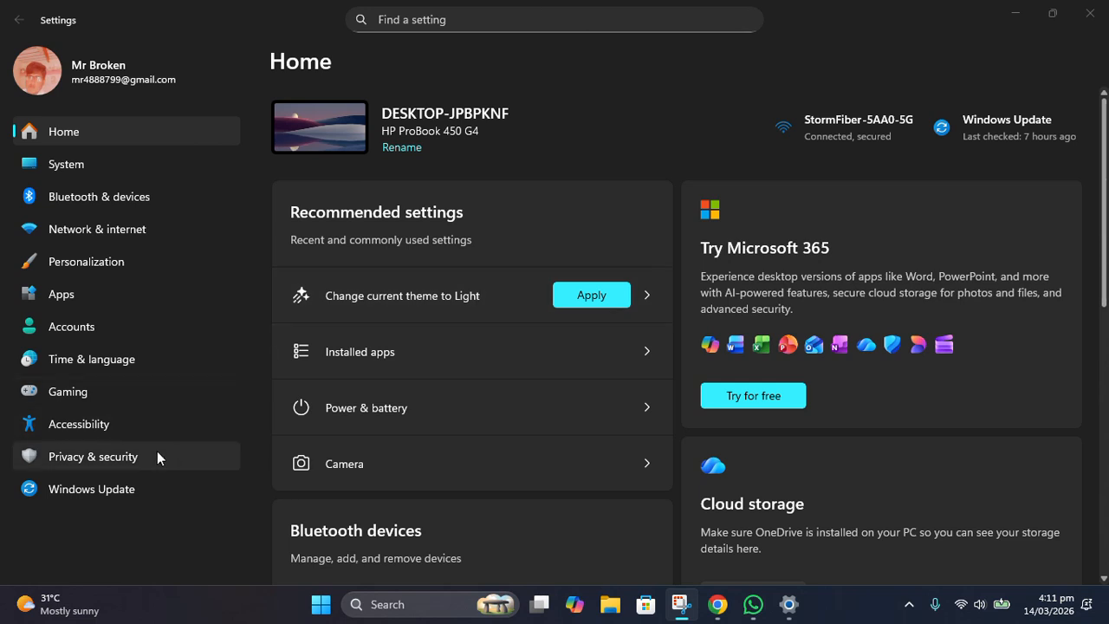
click(128, 483)
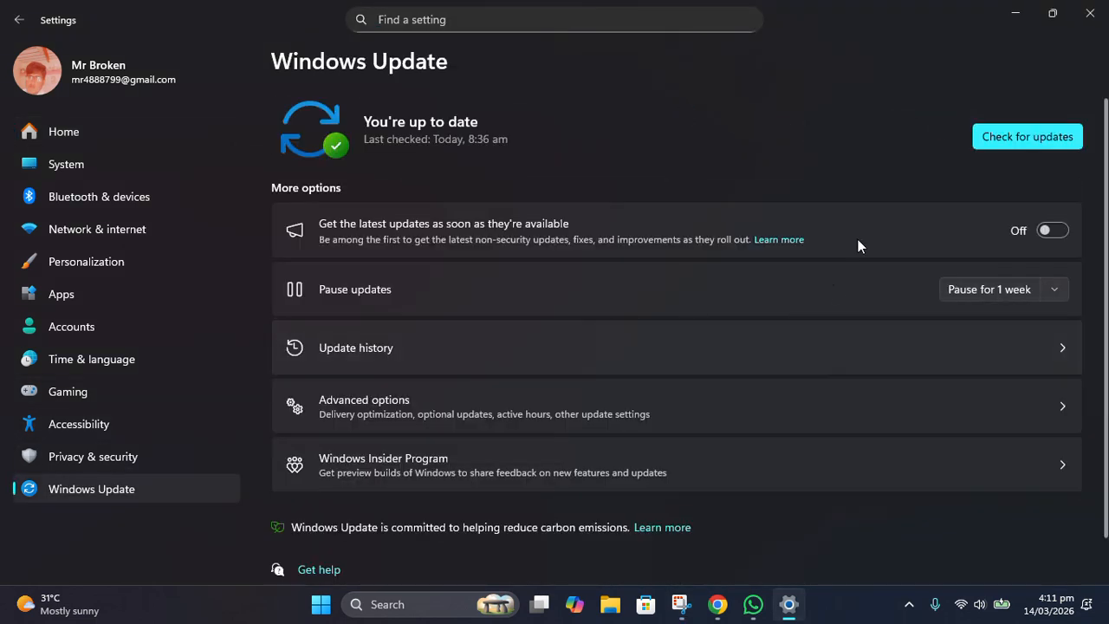
click(1023, 136)
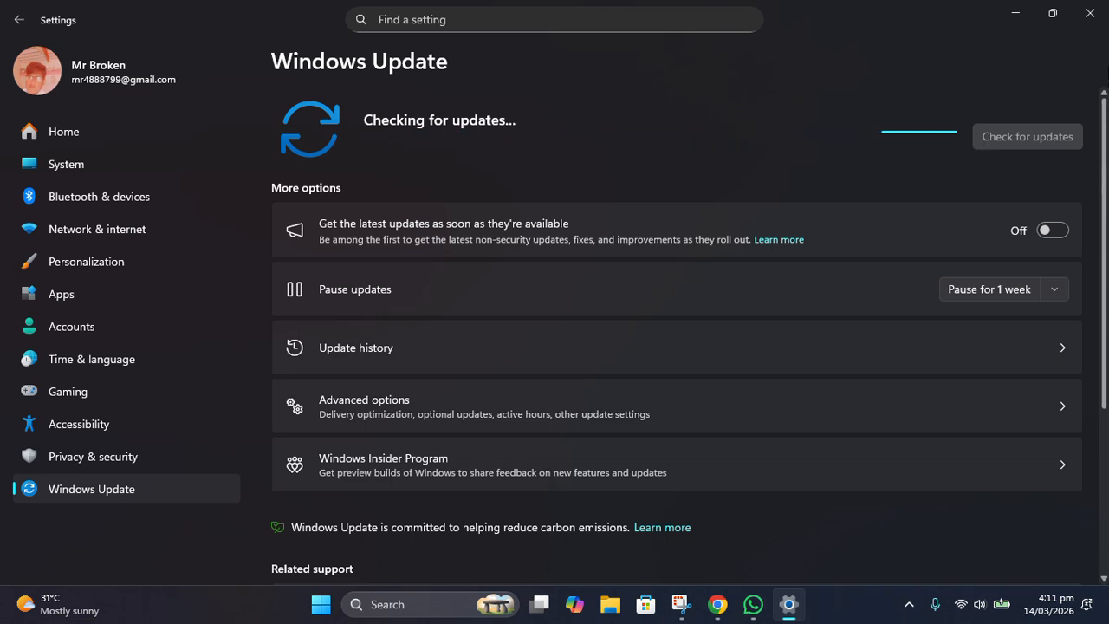
click(1102, 15)
right_click(506, 192)
click(573, 253)
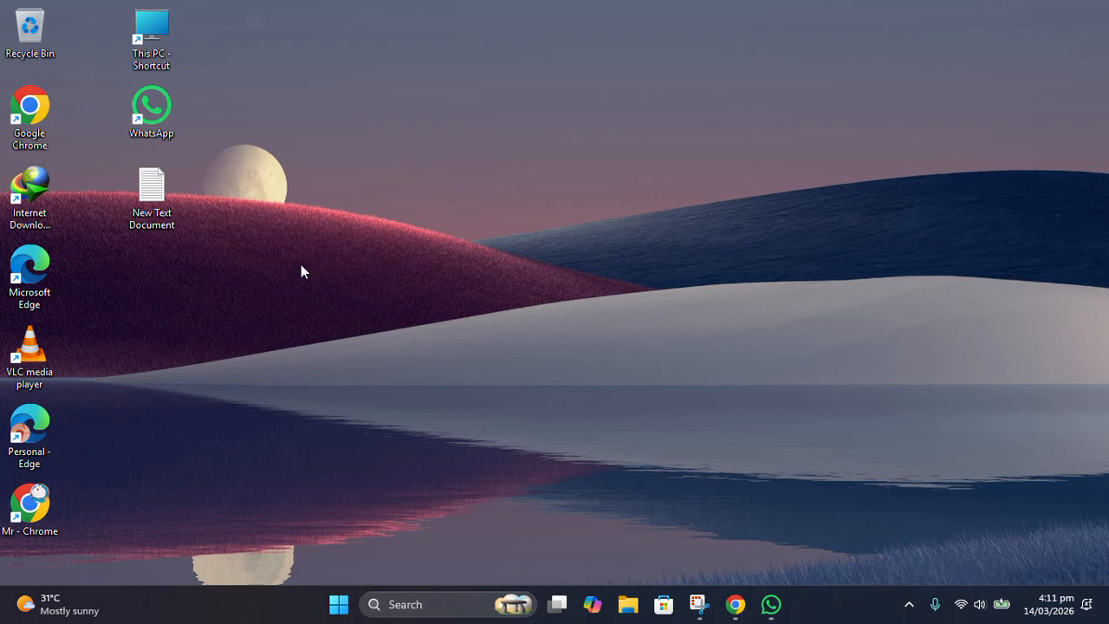
Step: View the Restart option among the Start button's shut-down and sign-out choices, and dismiss it without restarting
click(339, 604)
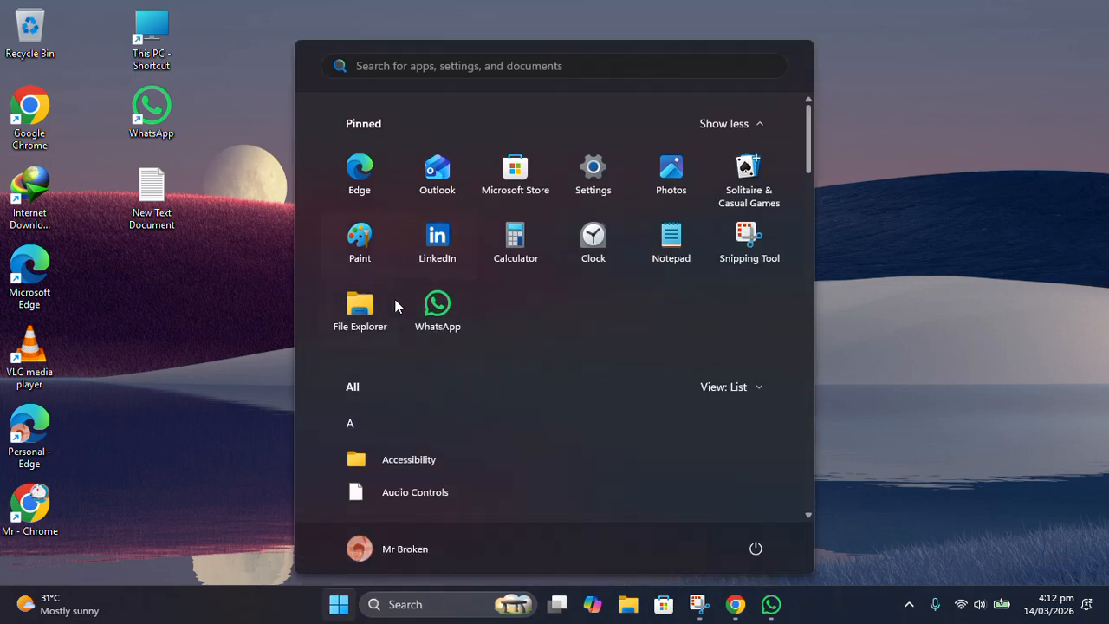
click(146, 351)
click(325, 489)
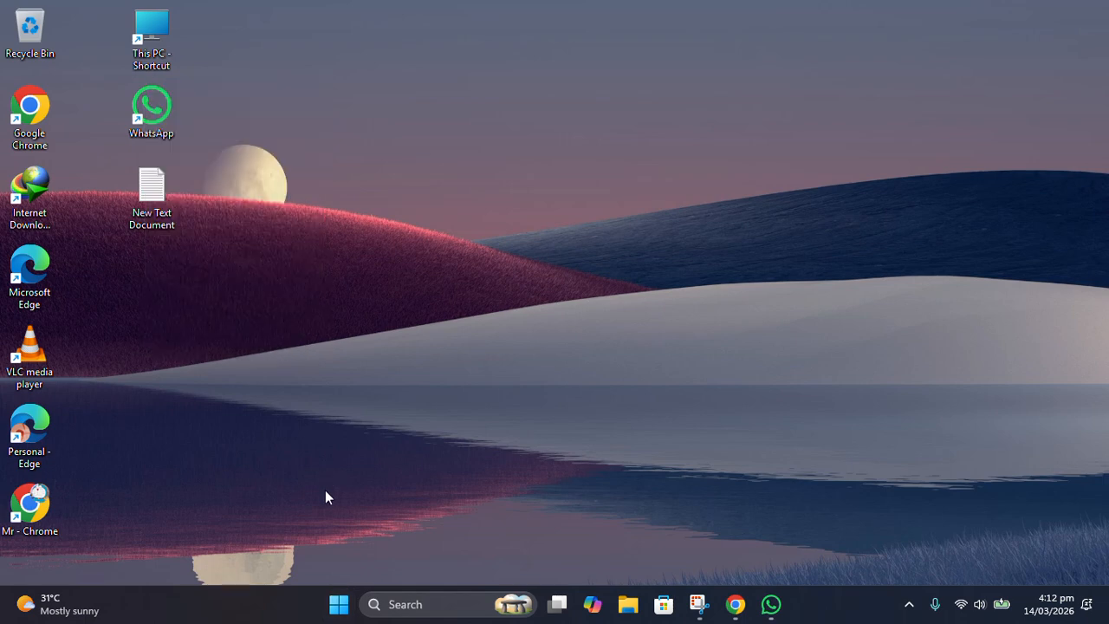
right_click(348, 601)
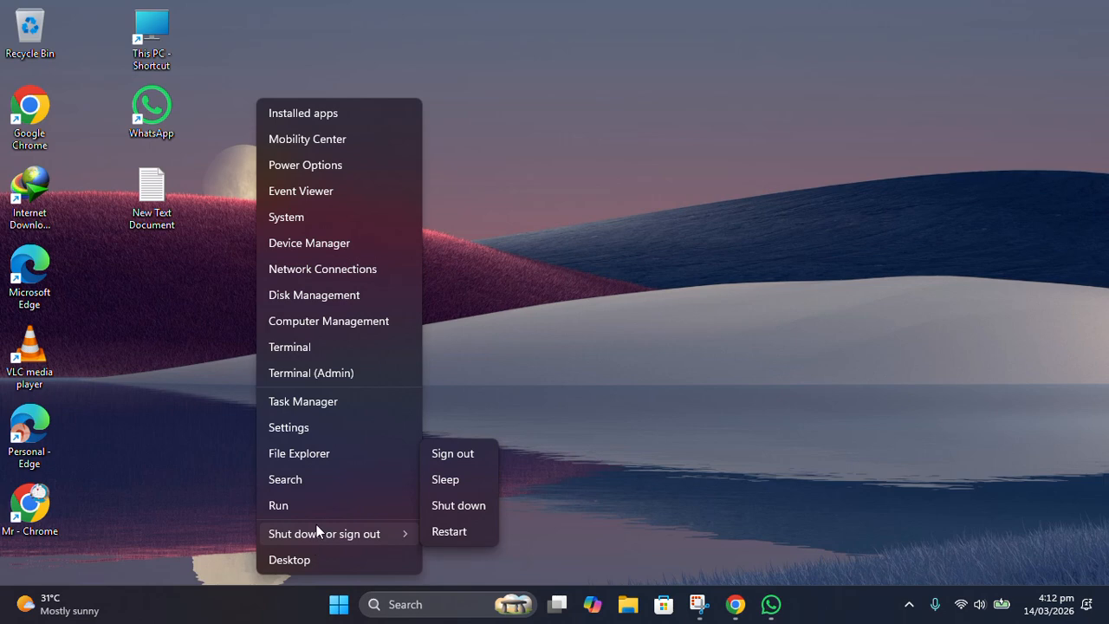
click(486, 227)
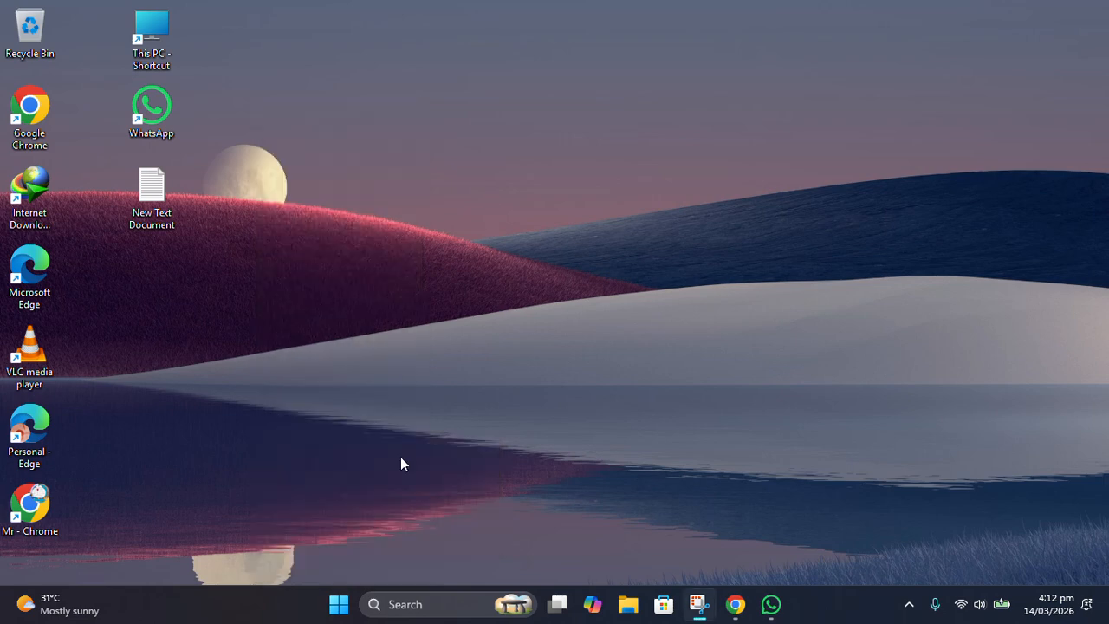
Step: Search the Start menu for "control Panel", open it, and go to the list of installed programs
click(339, 604)
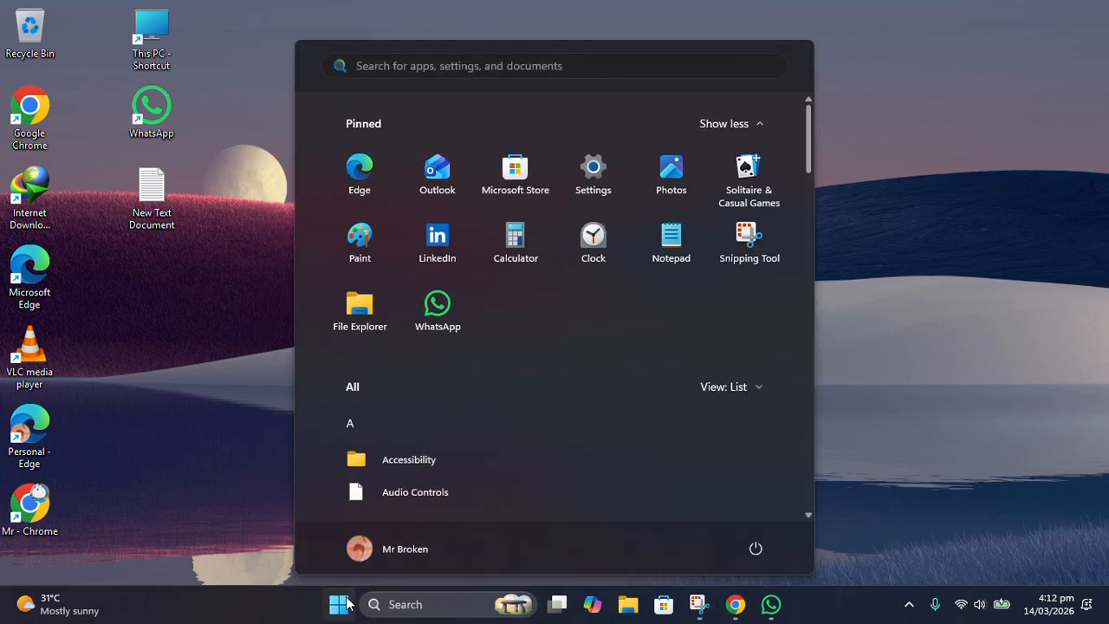
text(control Panel)
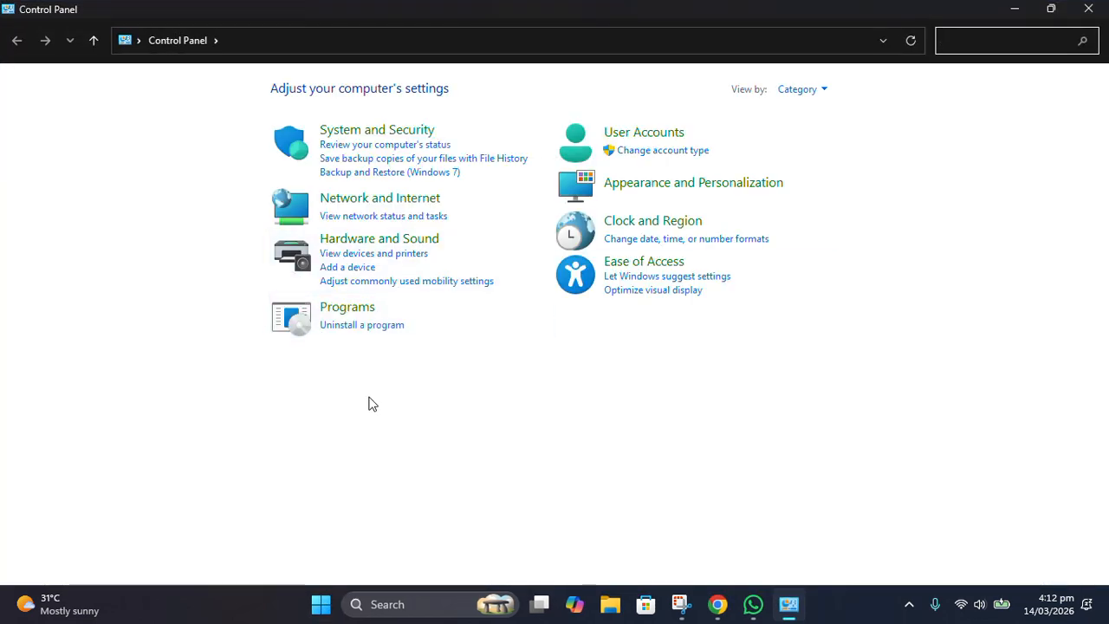
click(347, 336)
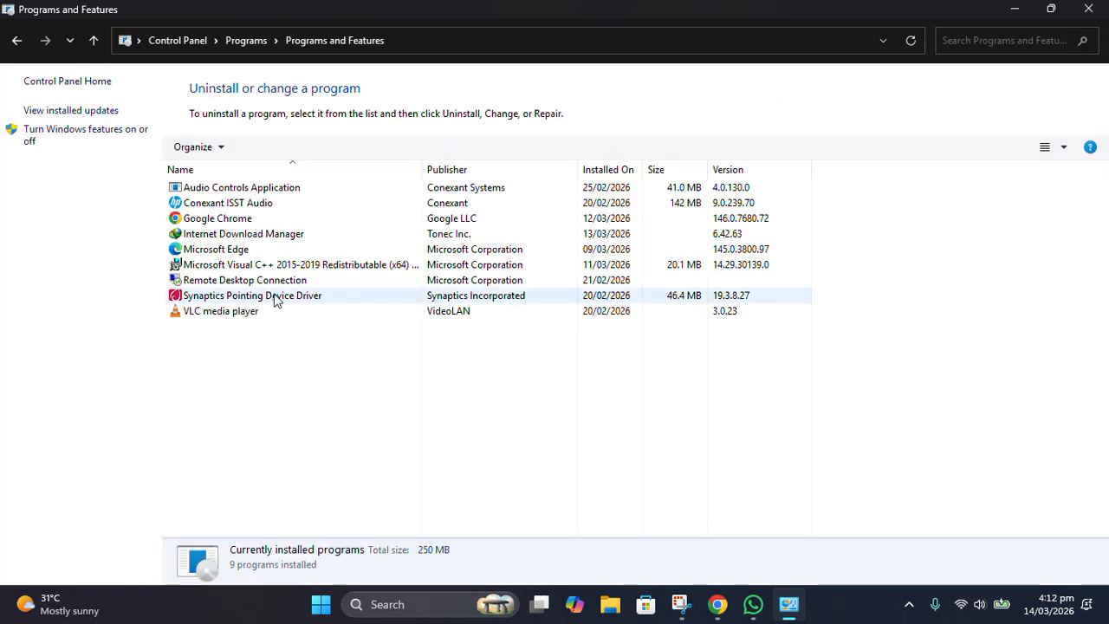
Step: Open the repair dialog for Microsoft Edge, and close it and Programs and Features without repairing
click(249, 251)
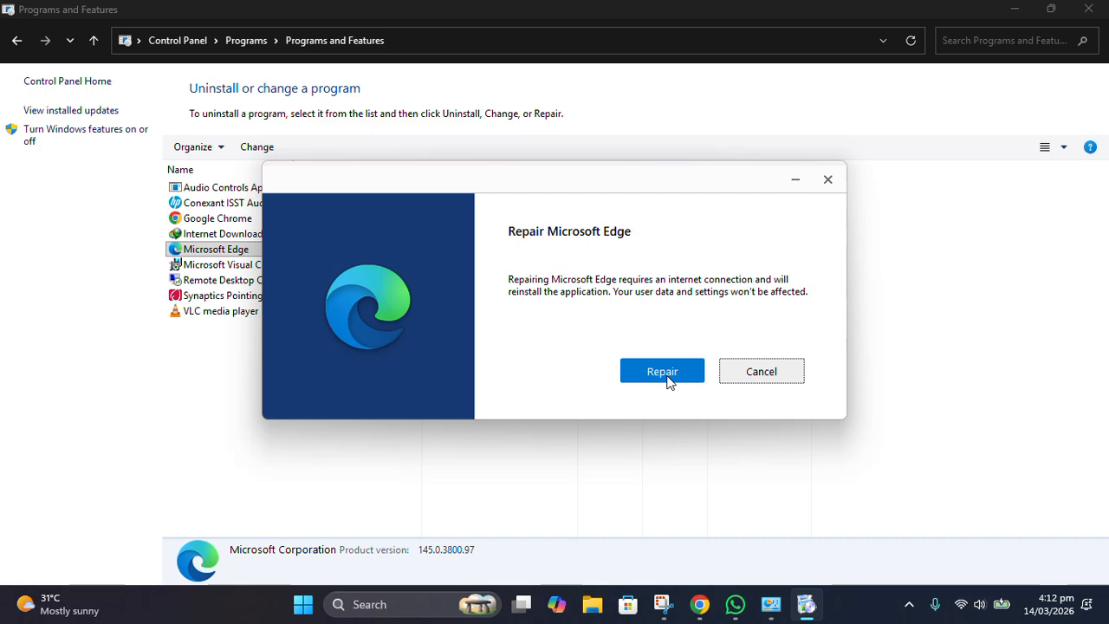
click(829, 179)
click(1100, 5)
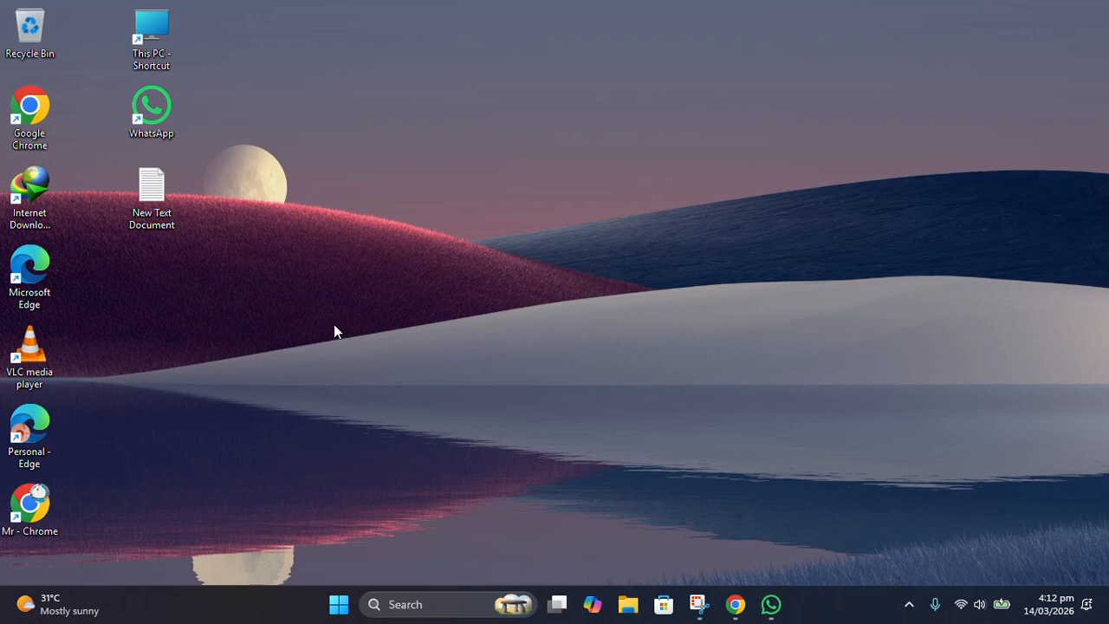
Step: Open Google Chrome maximized with the second listed profile and search Google for "edge download"
double_click(31, 109)
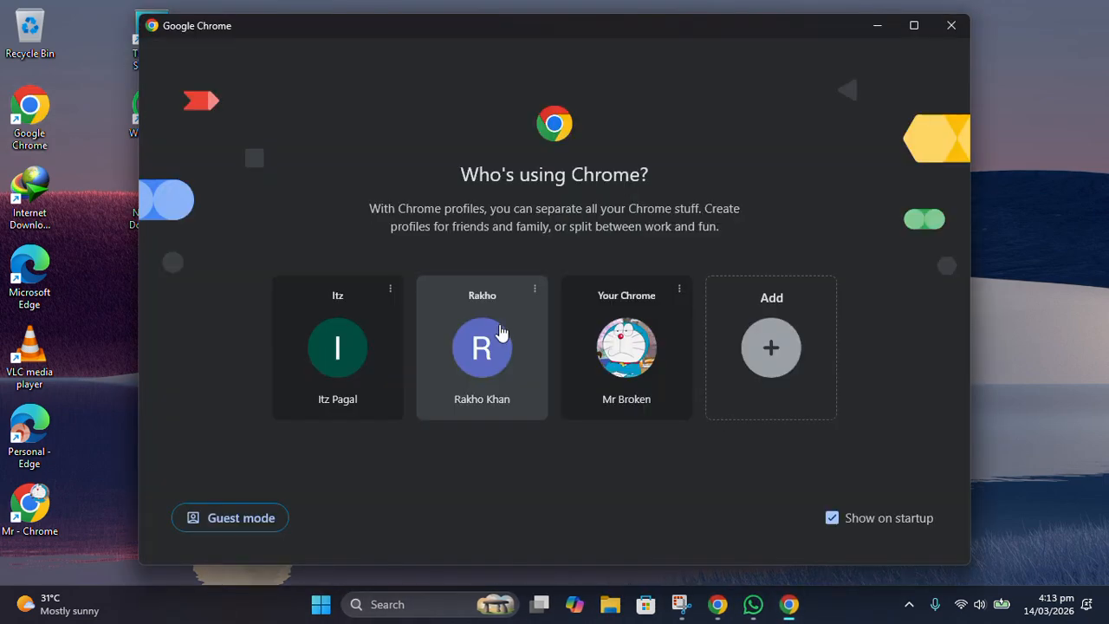
click(502, 351)
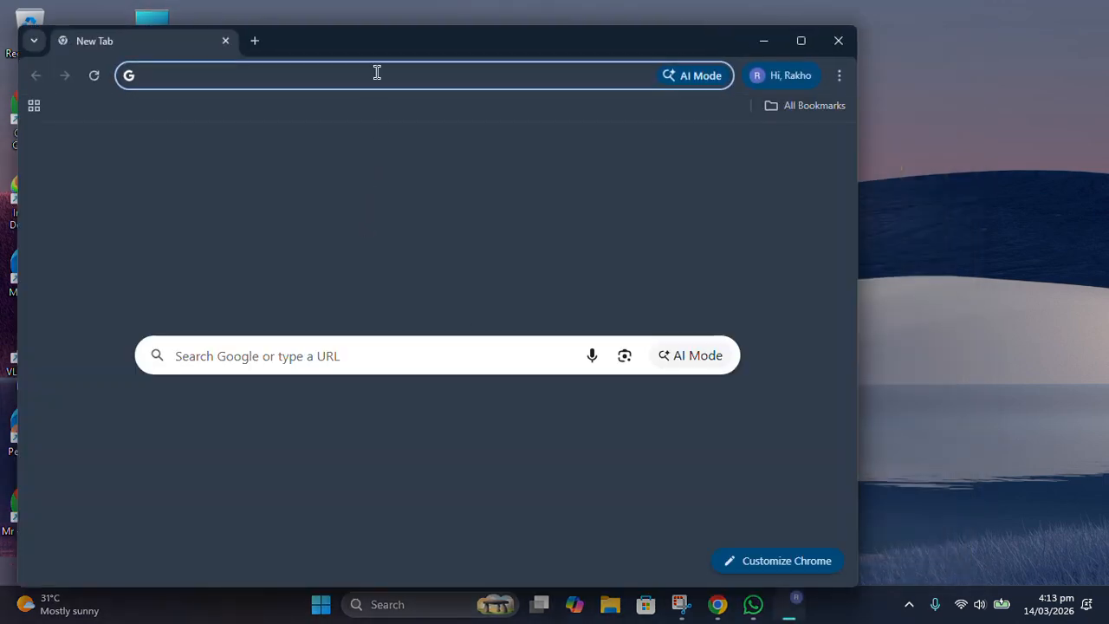
click(798, 41)
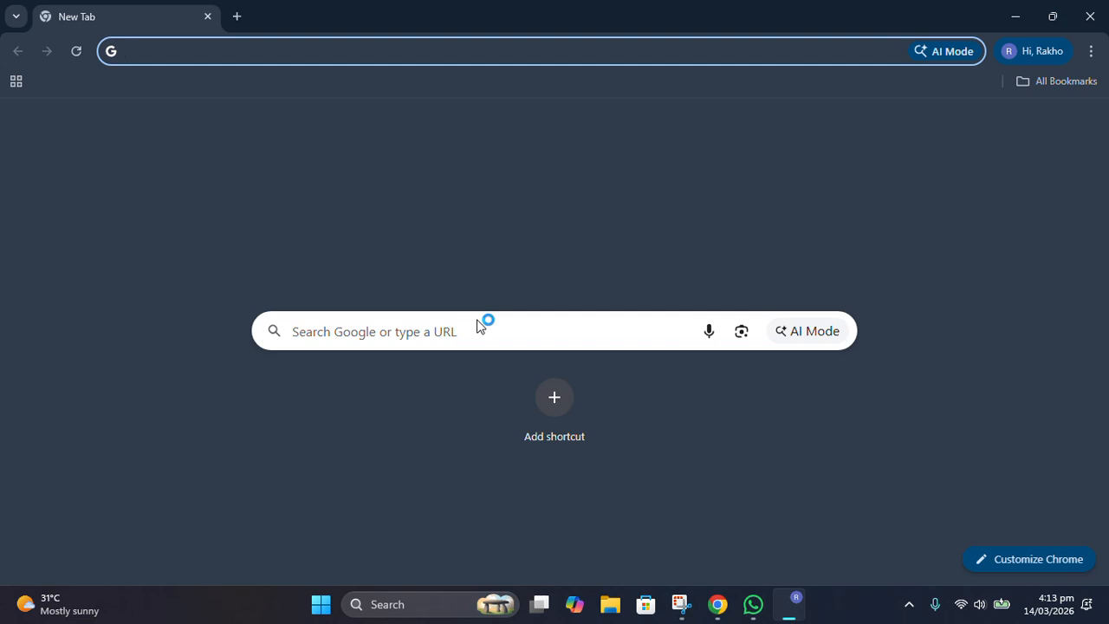
text(ed)
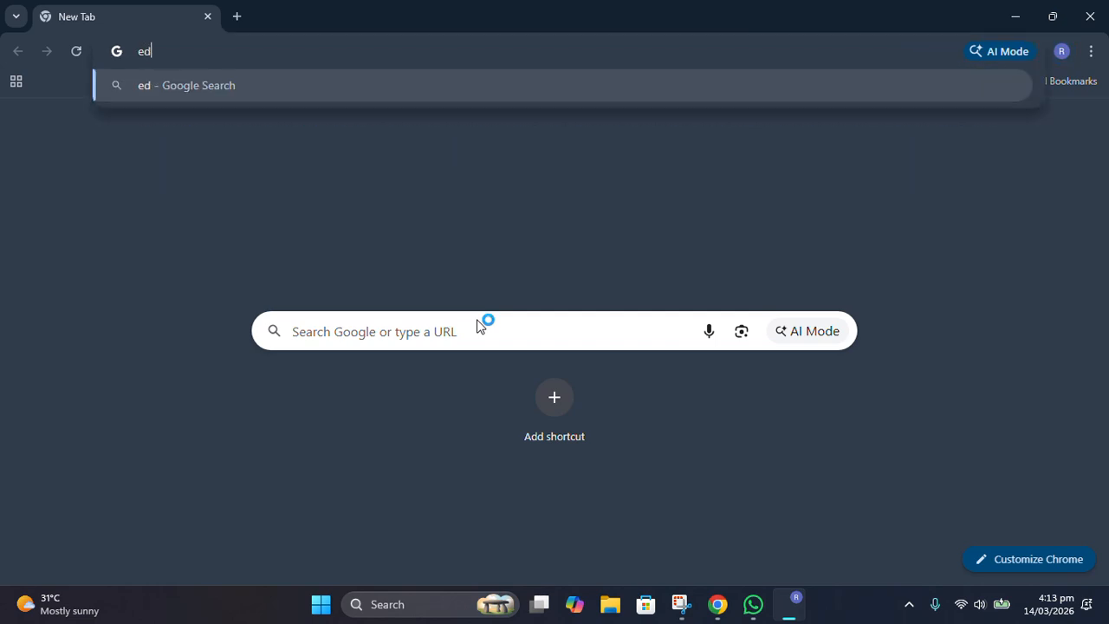
text(ge d)
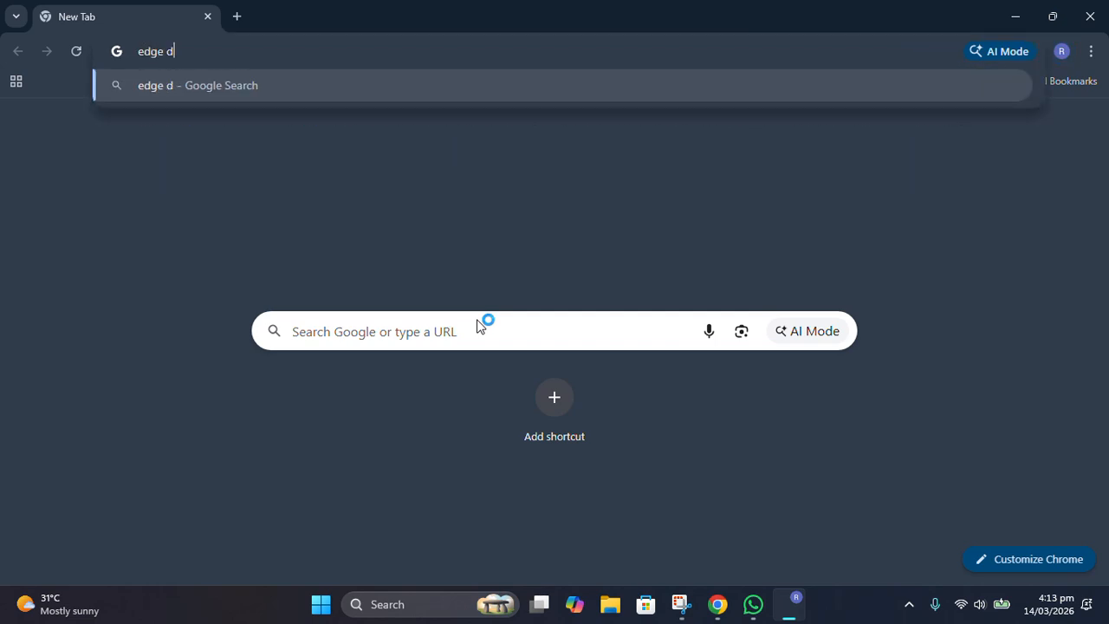
text(ownload)
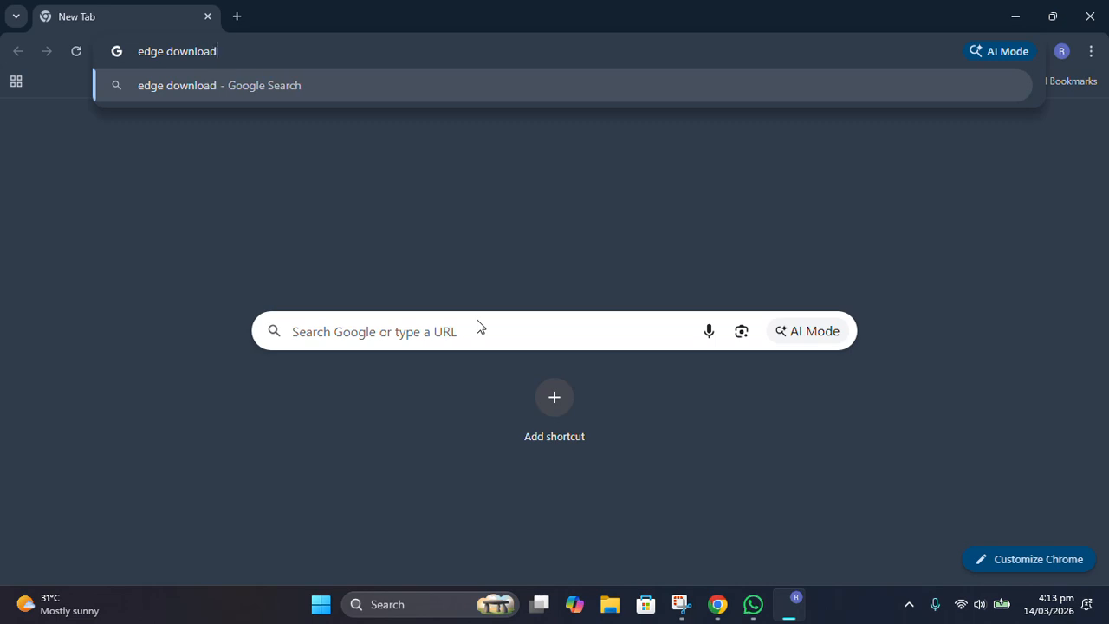
key(Return)
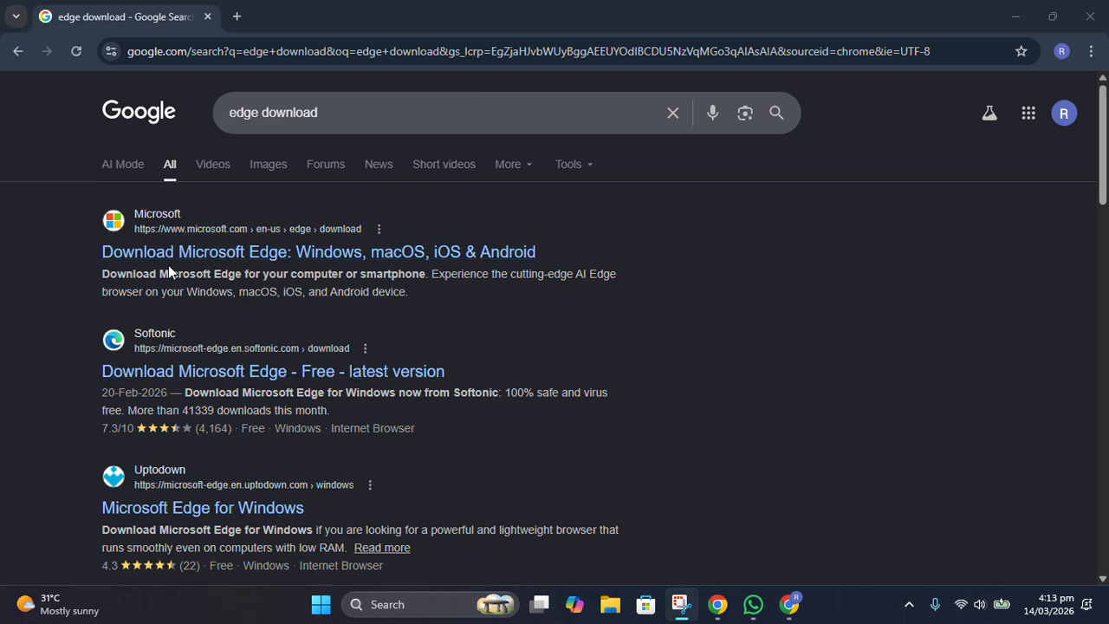
Step: Open Microsoft's official Edge download page, dismiss the already-installed overlay, and download Edge for Windows
click(205, 251)
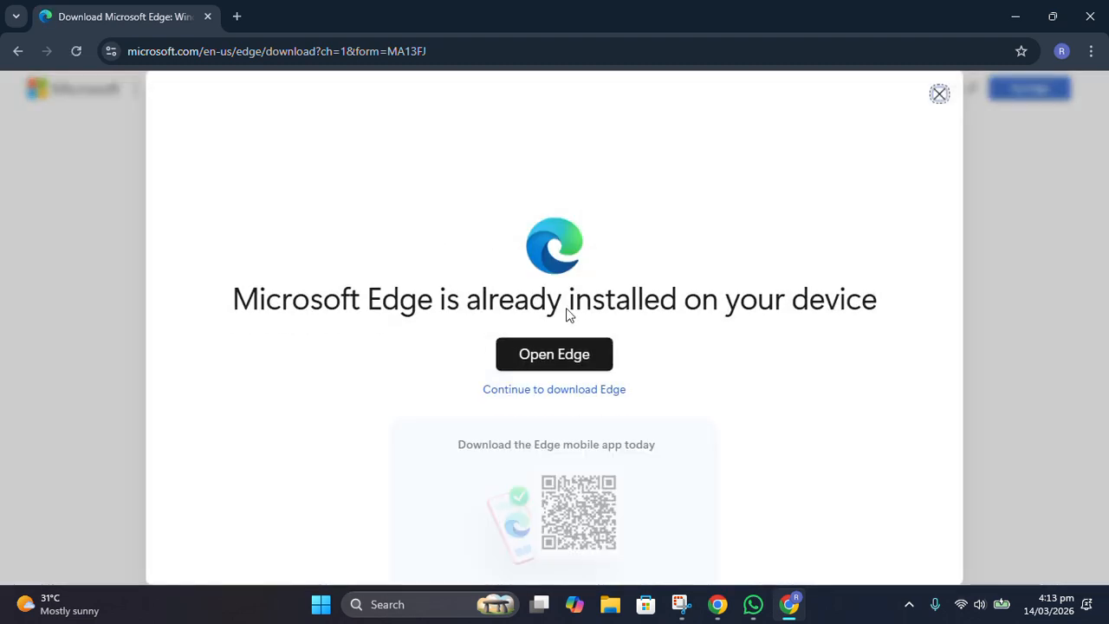
click(939, 95)
scroll(577, 304, down, 2)
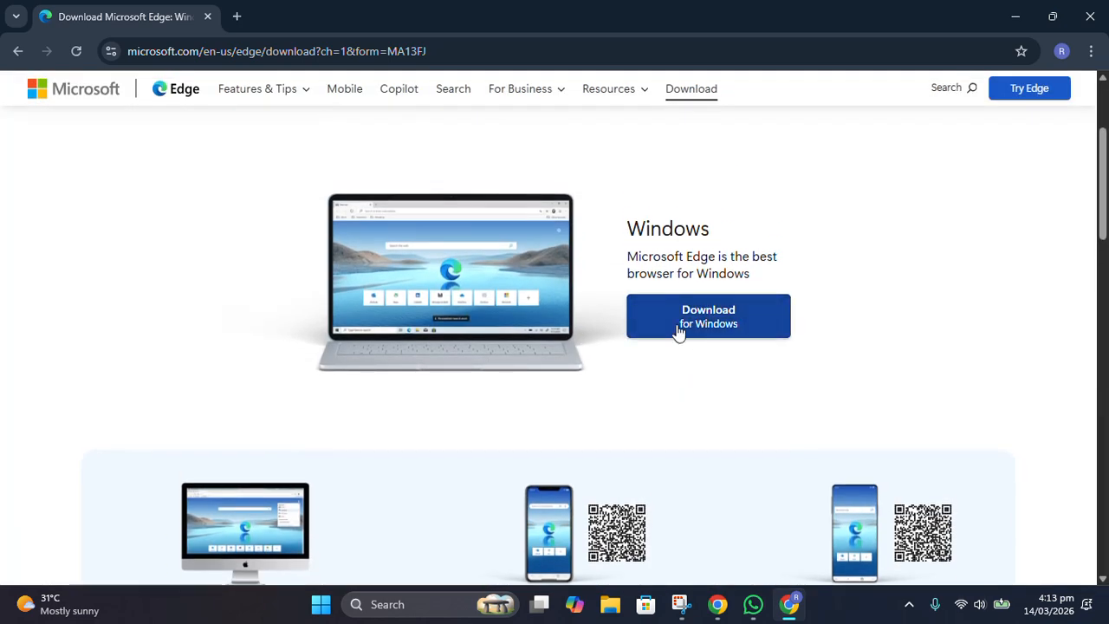
click(726, 330)
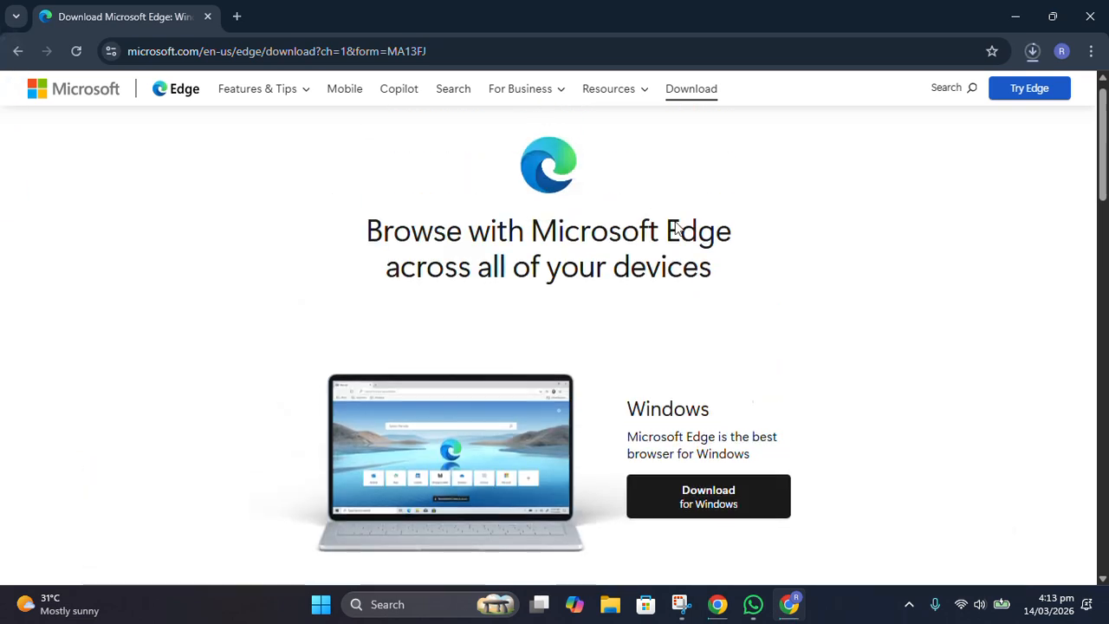
Step: Show the downloaded MicrosoftEdgeSetup file in its folder, view its Run as administrator option, and dismiss it
click(1033, 52)
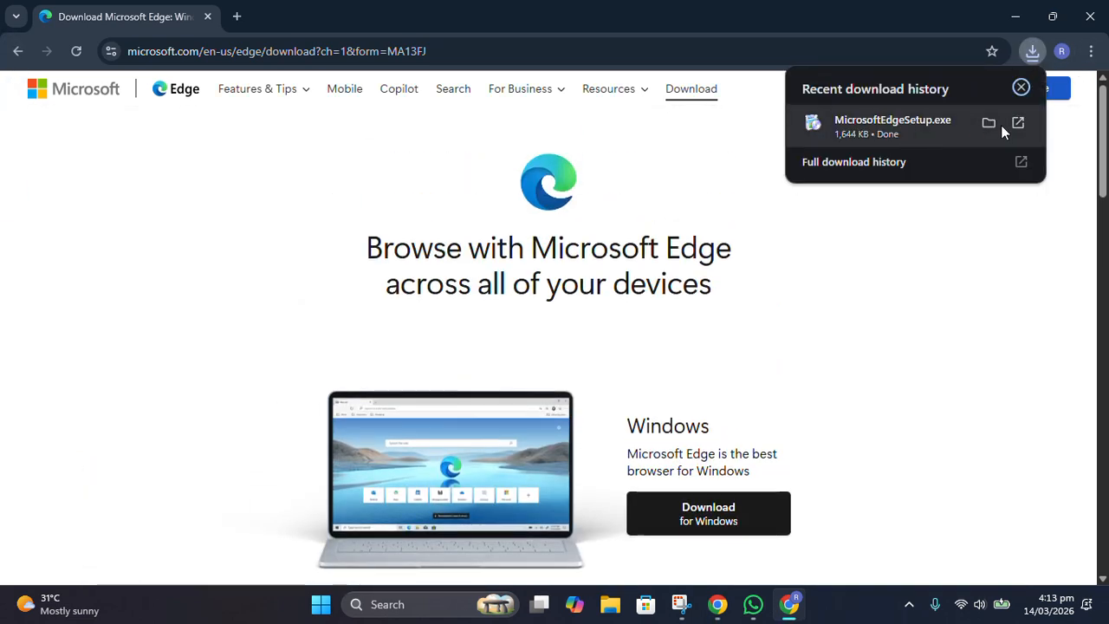
click(993, 124)
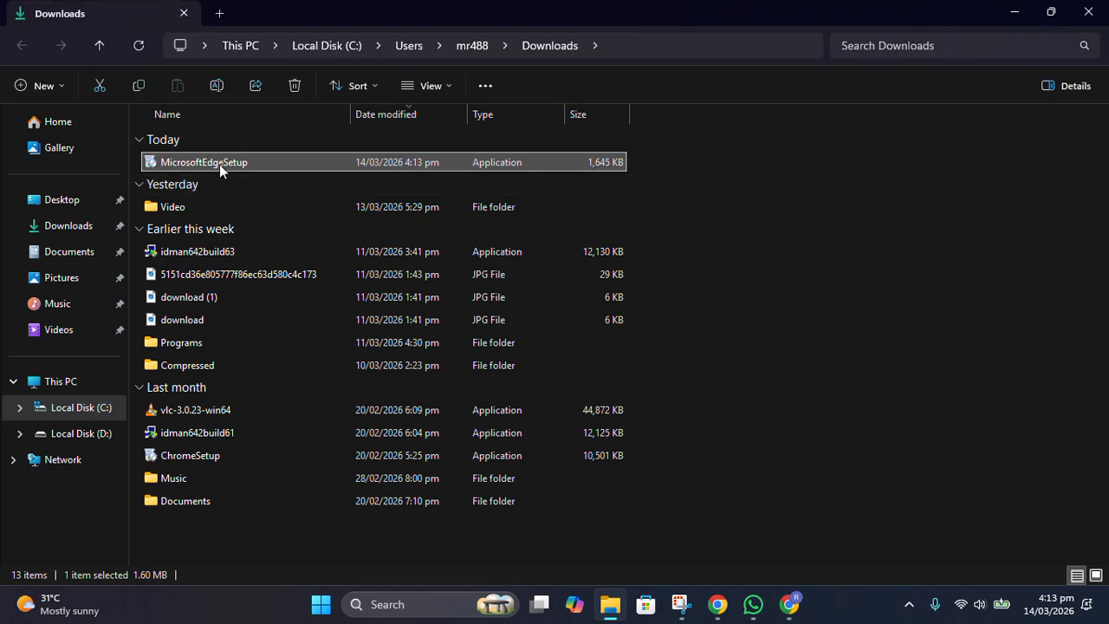
right_click(219, 164)
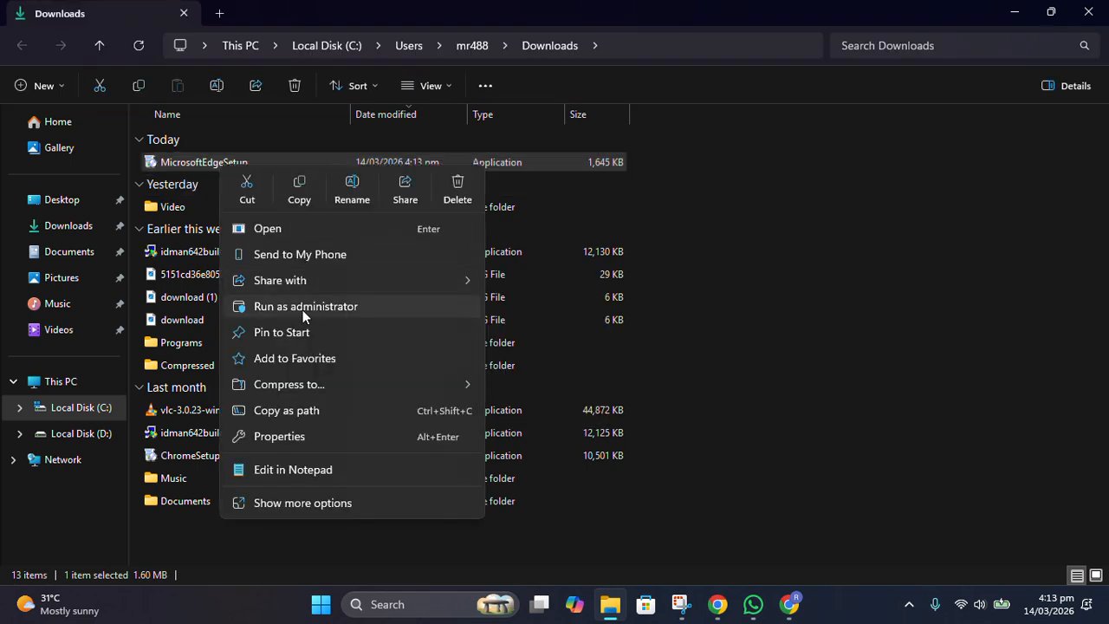
click(940, 225)
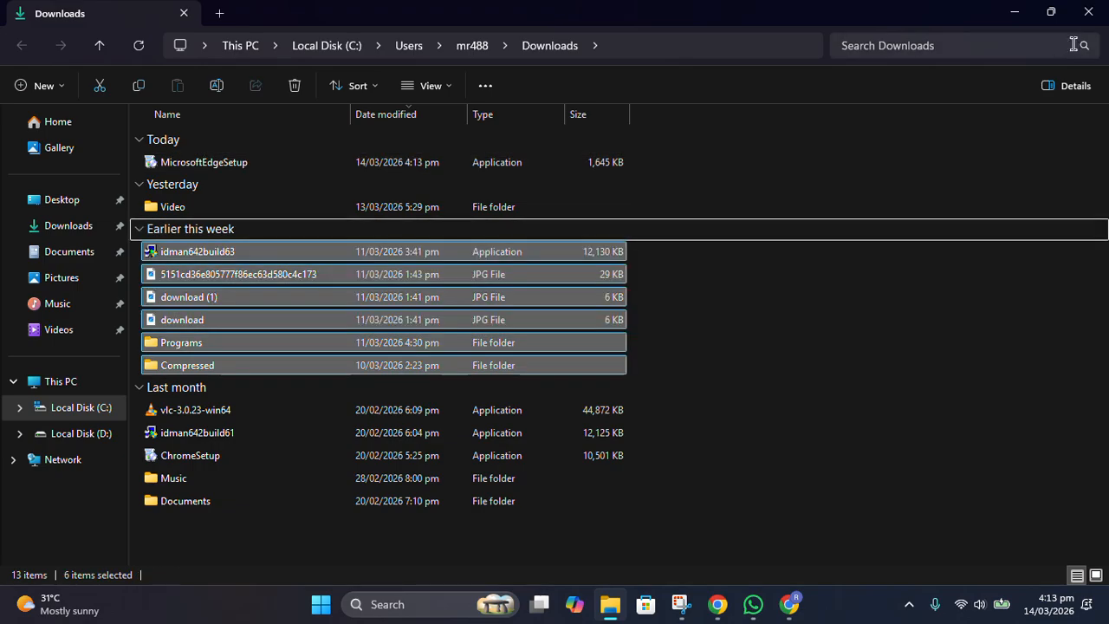
Step: Close the Downloads folder window and the Chrome window to return to the desktop
click(1088, 12)
click(1088, 13)
drag(1096, 14, 618, 223)
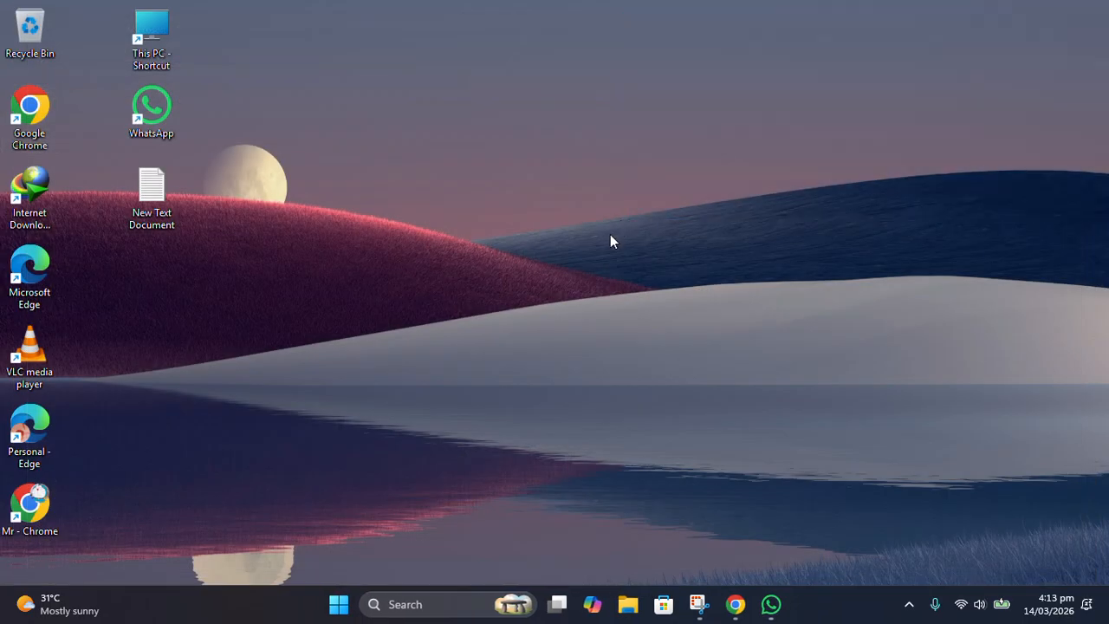